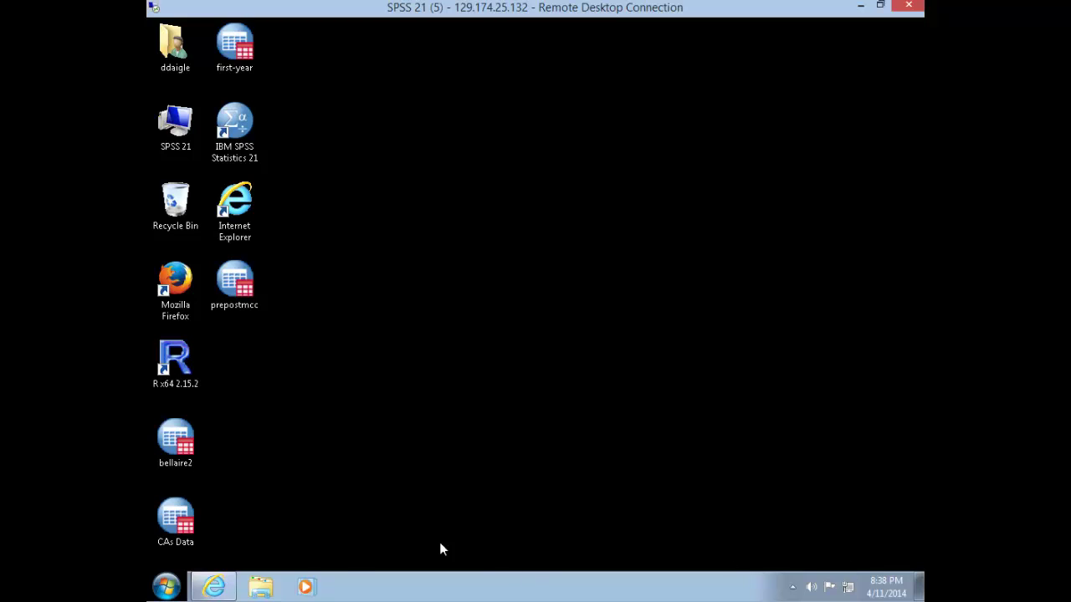
- Download GSS2008.sav from the Blackboard course's Data page and open it in SPSS
{"action": "left_click", "coordinate": [214, 587]}
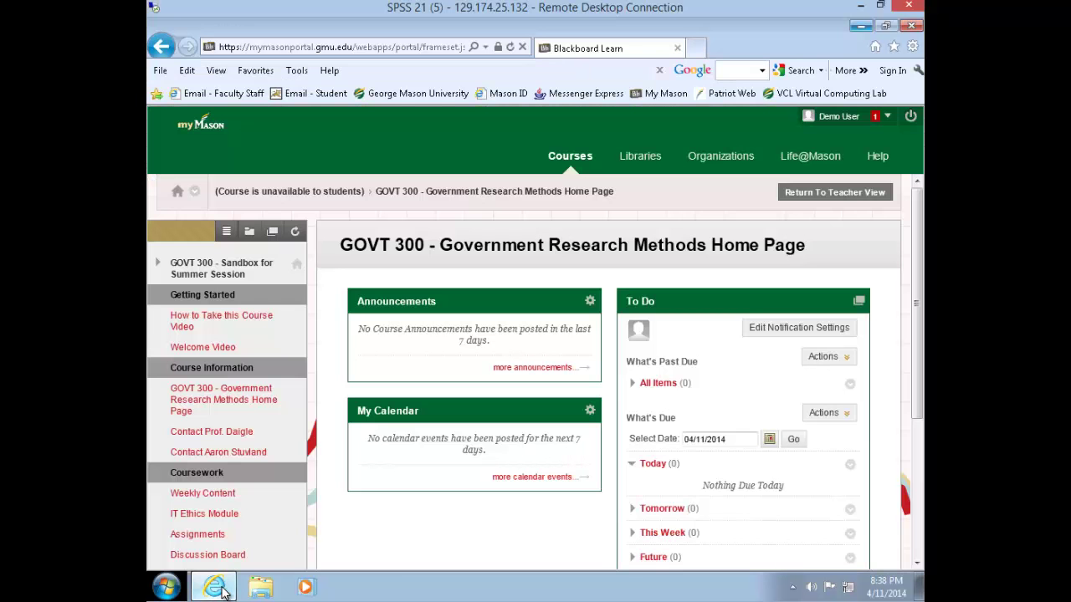
{"action": "scroll", "coordinate": [243, 510], "scroll_direction": "down", "scroll_amount": 1}
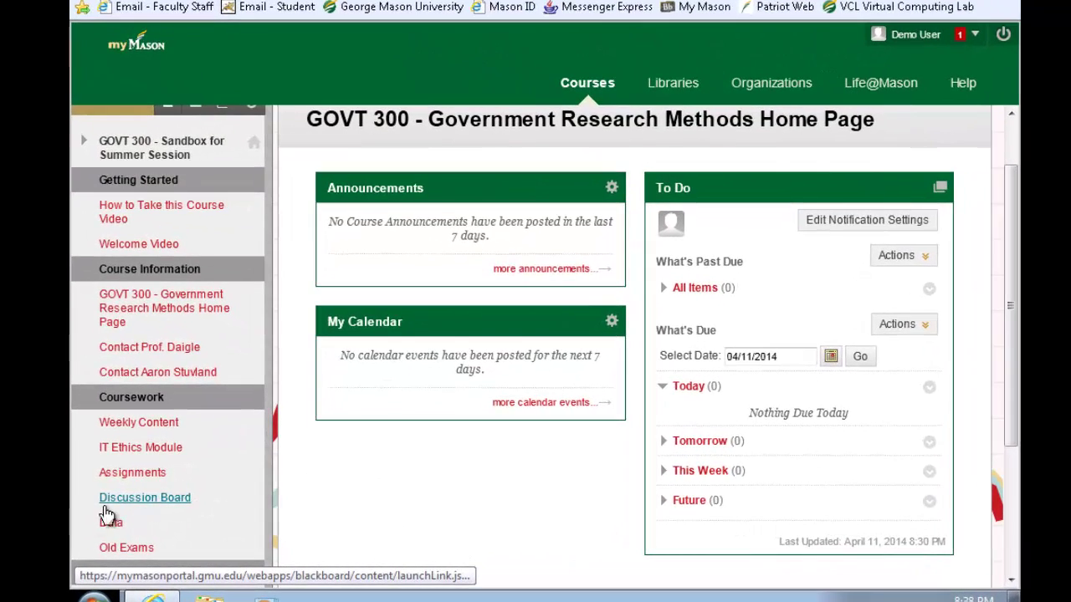
{"action": "left_click", "coordinate": [108, 524]}
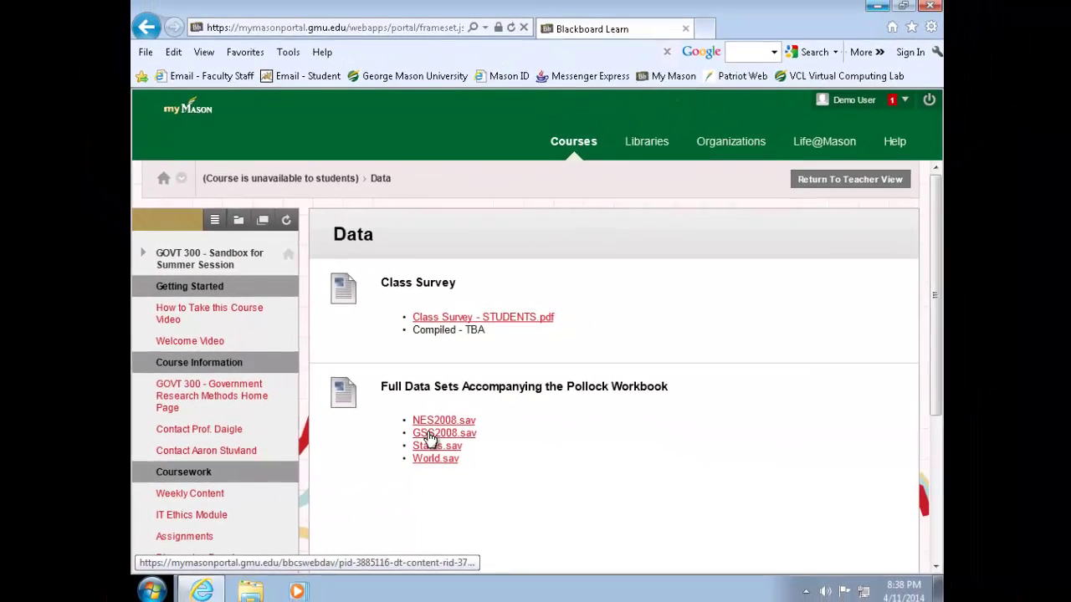
{"action": "left_click", "coordinate": [418, 427]}
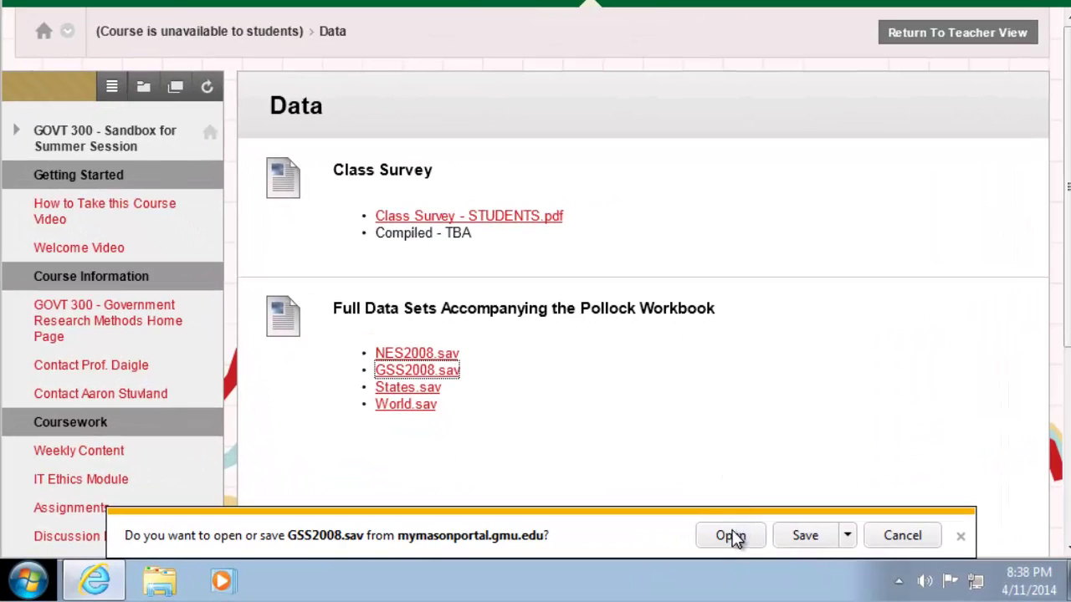
{"action": "left_click", "coordinate": [719, 539]}
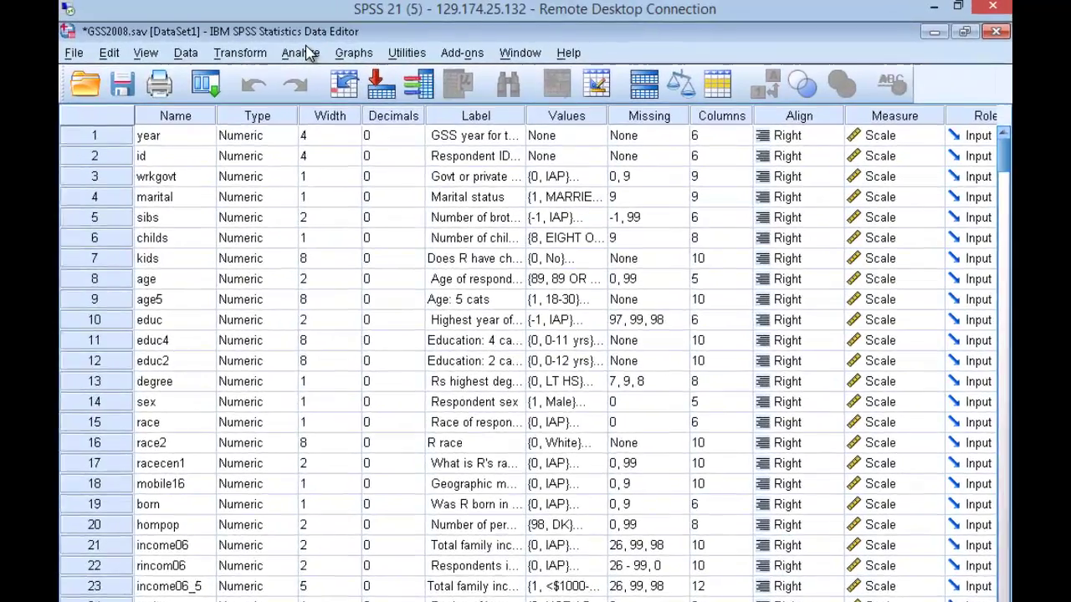
- Start a Frequencies analysis with the variable list showing names sorted alphabetically
{"action": "left_click", "coordinate": [300, 52]}
{"action": "mouse_move", "coordinate": [323, 99]}
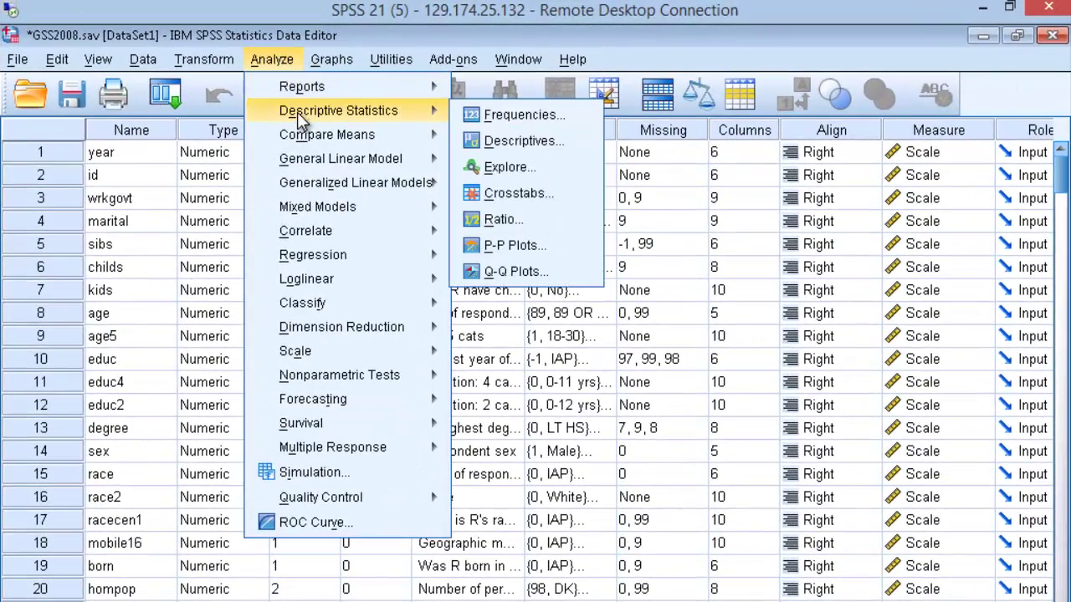
{"action": "left_click", "coordinate": [506, 115]}
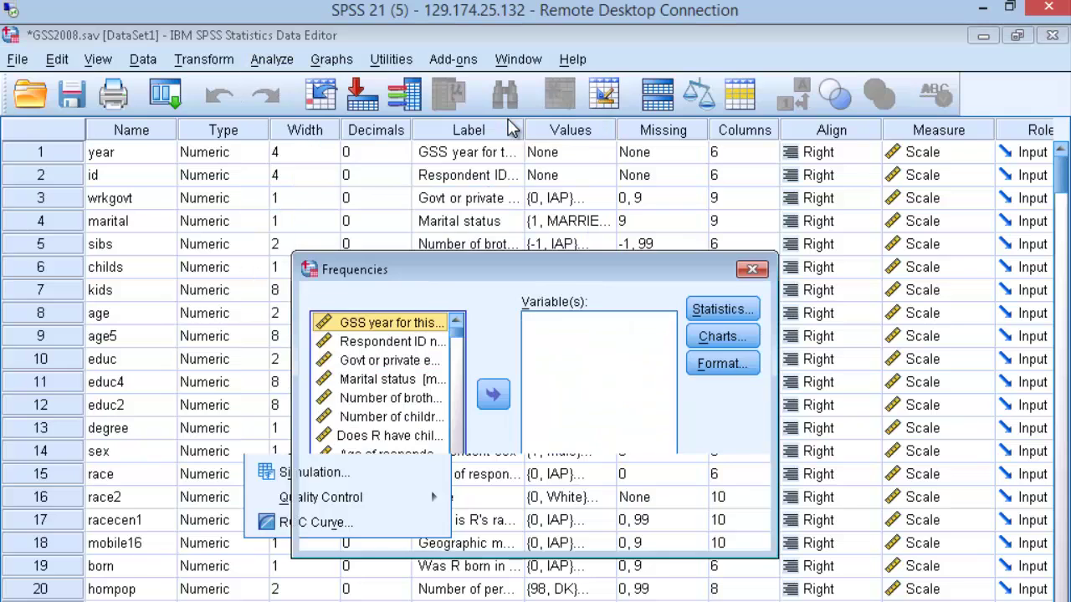
{"action": "right_click", "coordinate": [385, 416]}
{"action": "left_click", "coordinate": [380, 444]}
{"action": "right_click", "coordinate": [381, 435]}
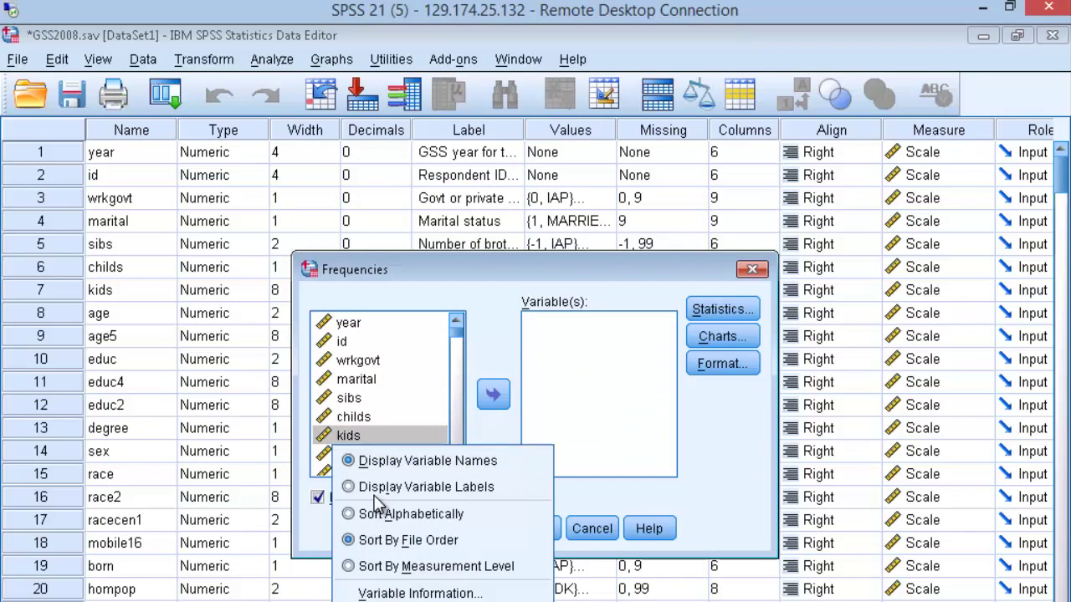
{"action": "left_click", "coordinate": [378, 507]}
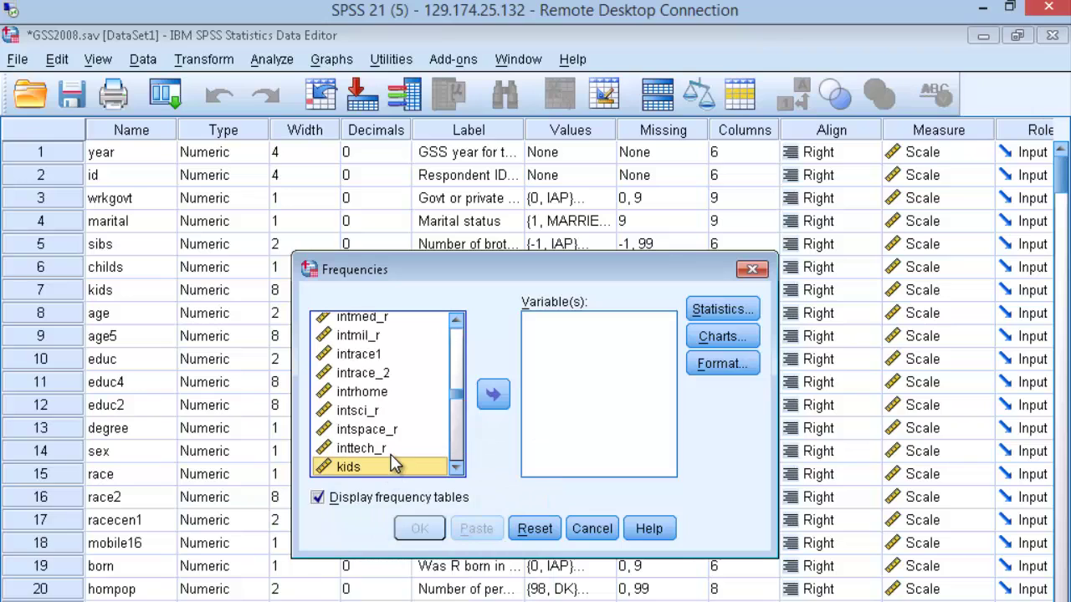
- Run the frequency table for polviews, then minimize the Viewer
{"action": "key", "text": "p"}
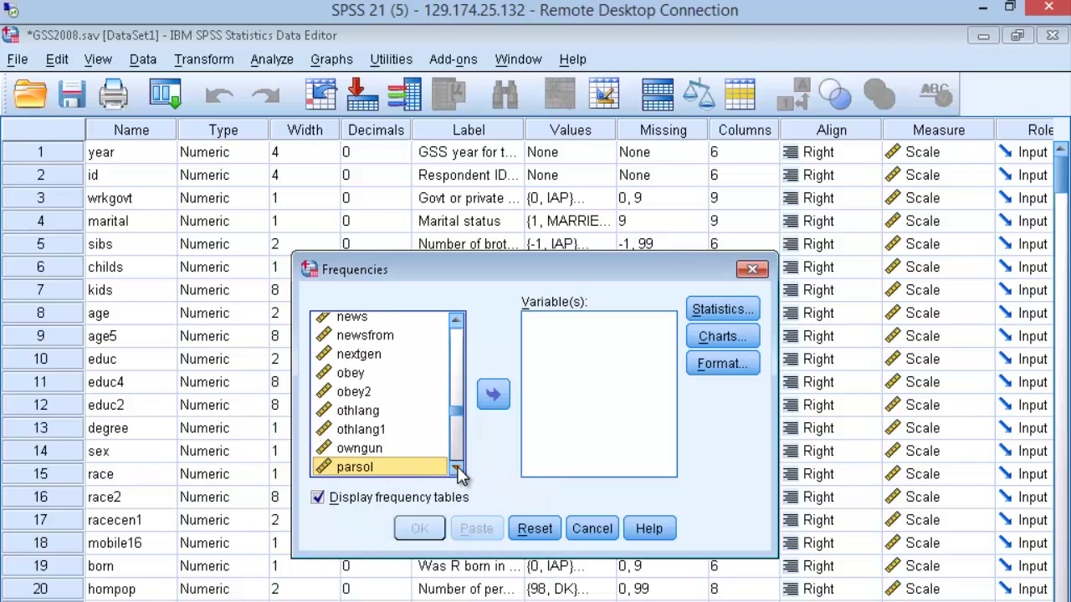
{"action": "scroll", "coordinate": [459, 475], "scroll_direction": "down", "scroll_amount": 3}
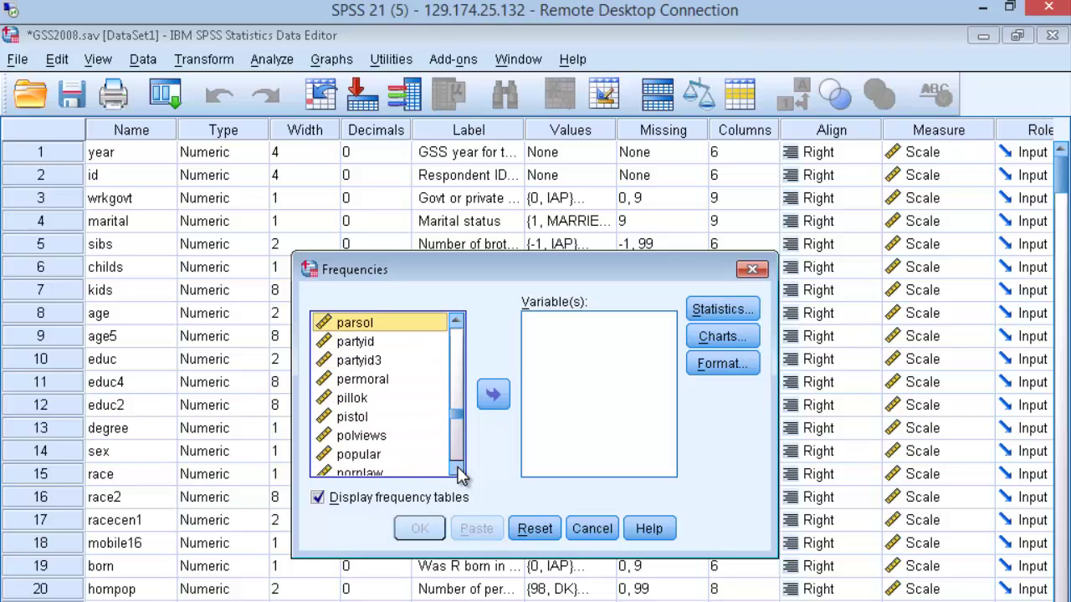
{"action": "left_click", "coordinate": [385, 435]}
{"action": "left_click", "coordinate": [493, 394]}
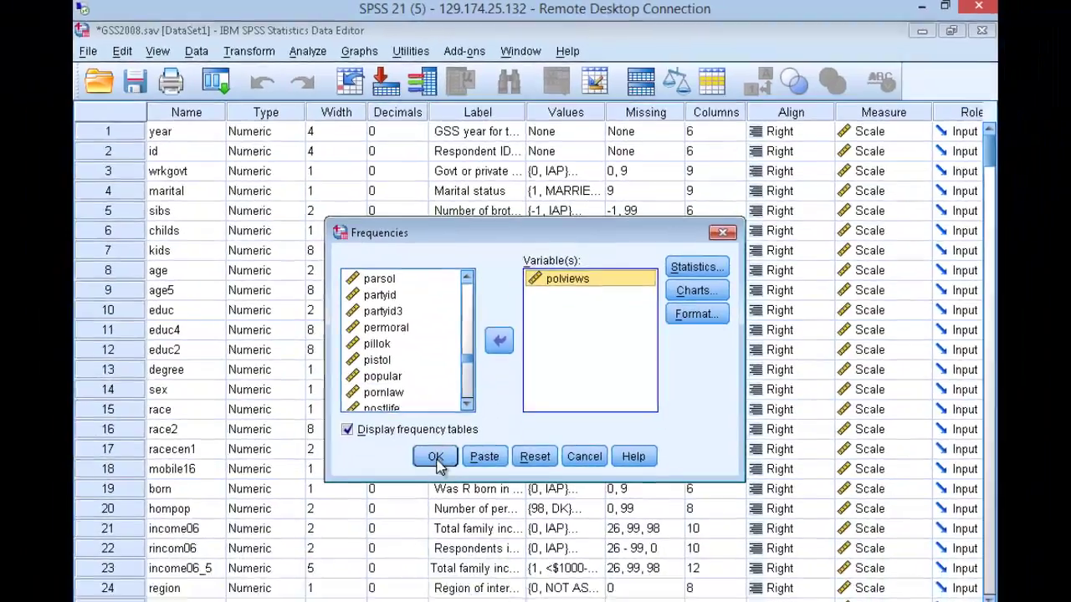
{"action": "left_click", "coordinate": [419, 528]}
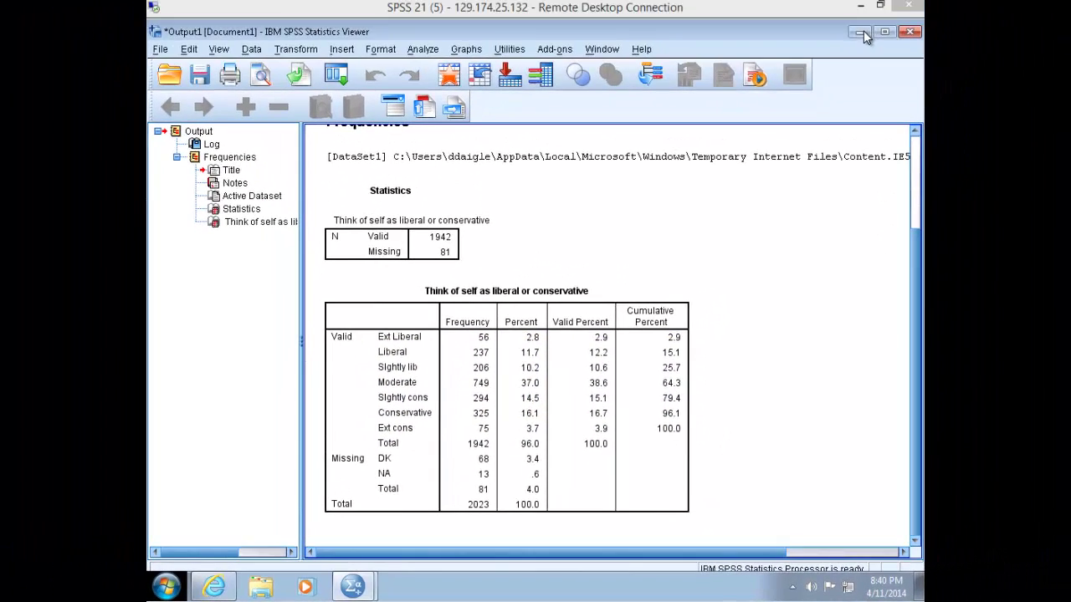
{"action": "left_click", "coordinate": [862, 32]}
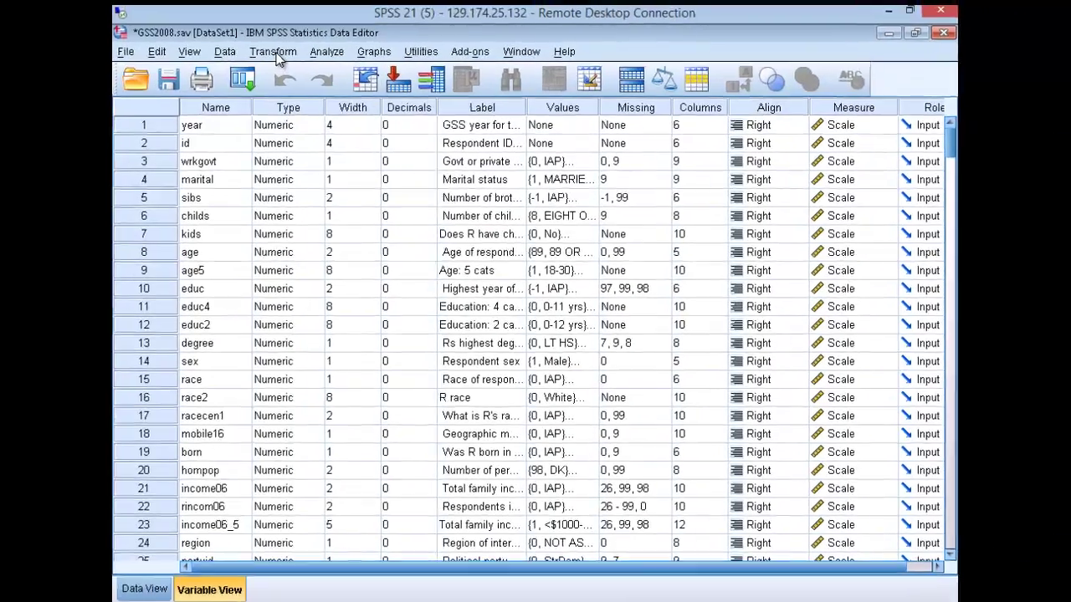
- In Recode into Different Variables, list names alphabetically and select polviews as the input variable
{"action": "left_click", "coordinate": [298, 46]}
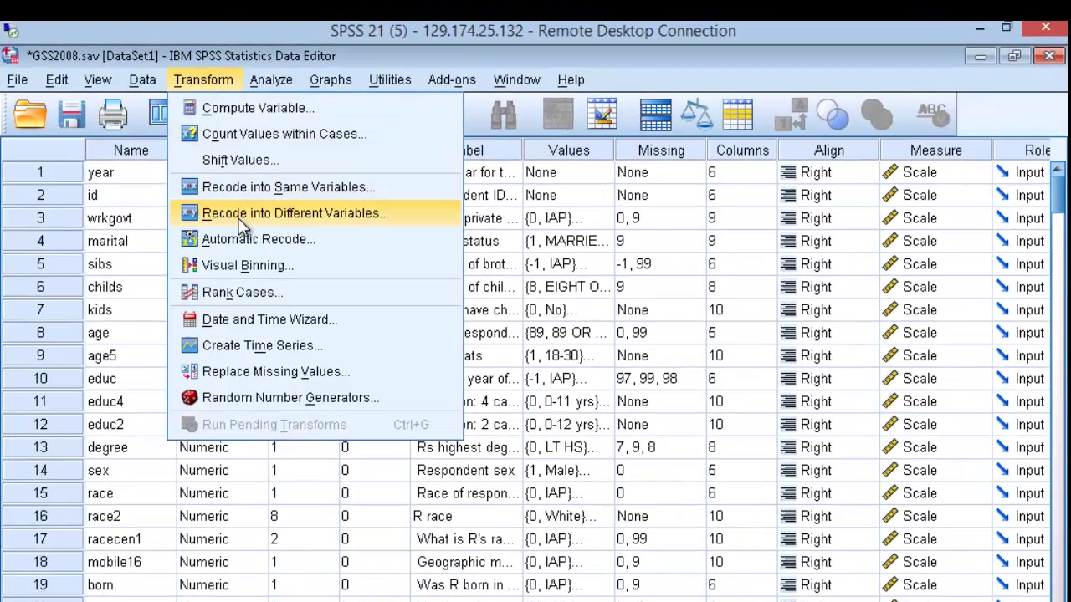
{"action": "left_click", "coordinate": [241, 215]}
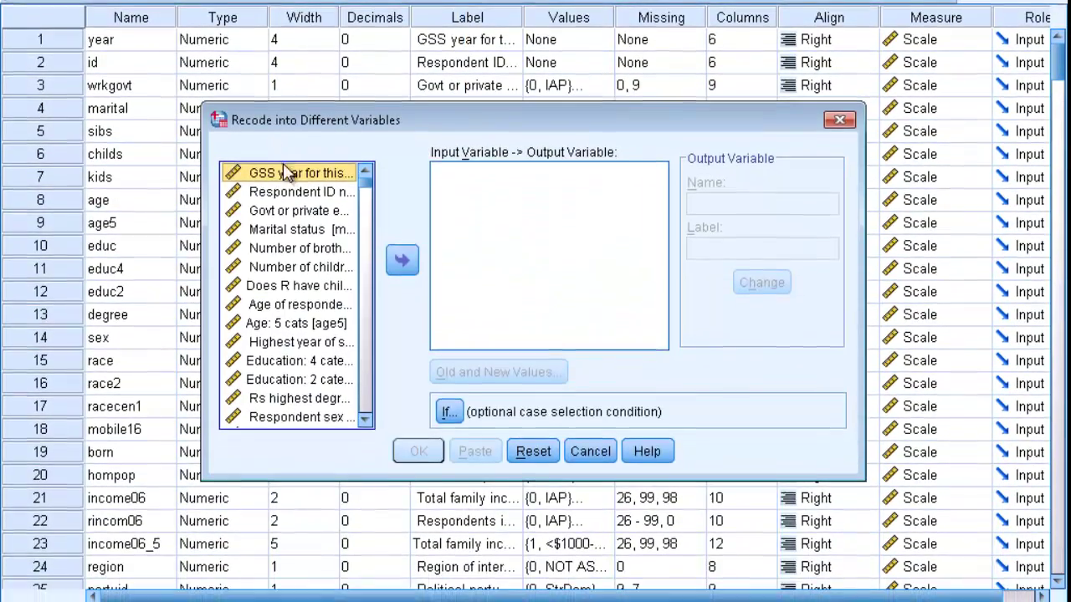
{"action": "right_click", "coordinate": [284, 192]}
{"action": "left_click", "coordinate": [289, 220]}
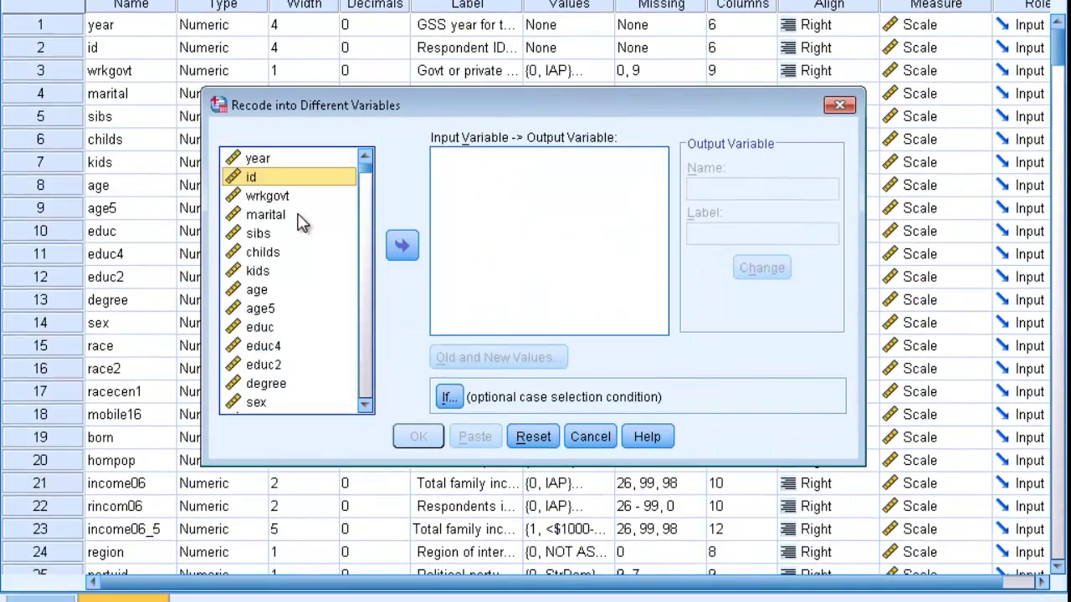
{"action": "right_click", "coordinate": [299, 230]}
{"action": "left_click", "coordinate": [295, 296]}
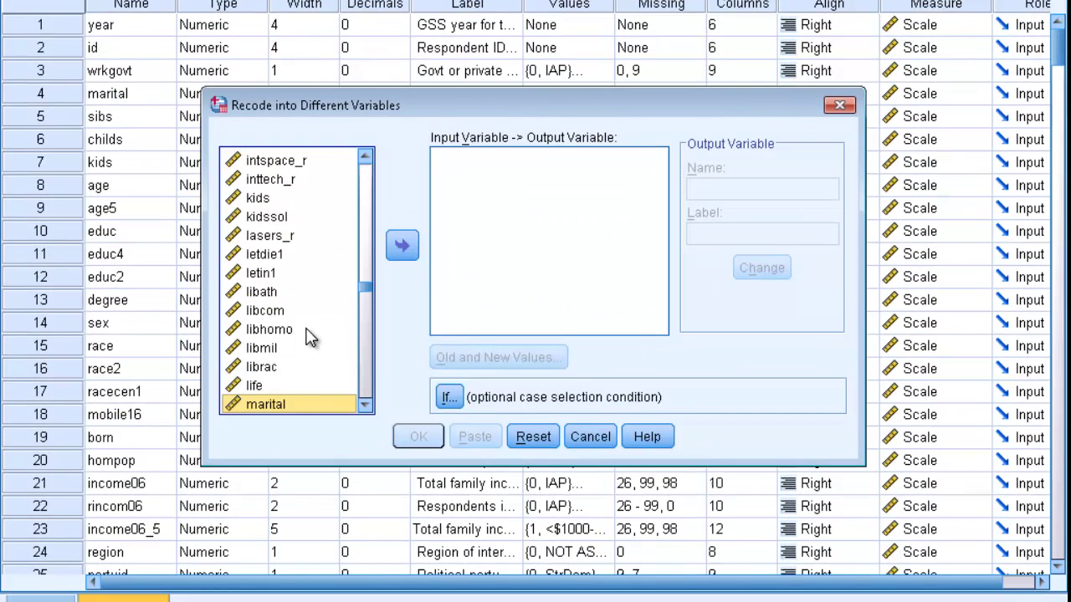
{"action": "key", "text": "p"}
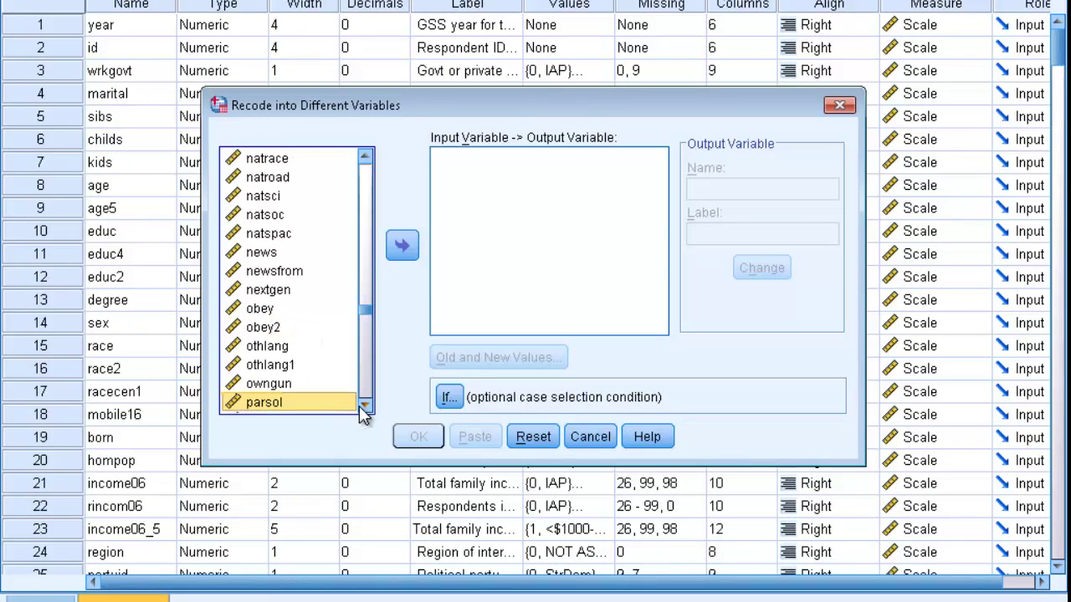
{"action": "left_click", "coordinate": [362, 407]}
{"action": "left_click", "coordinate": [363, 407]}
{"action": "double_click", "coordinate": [364, 406]}
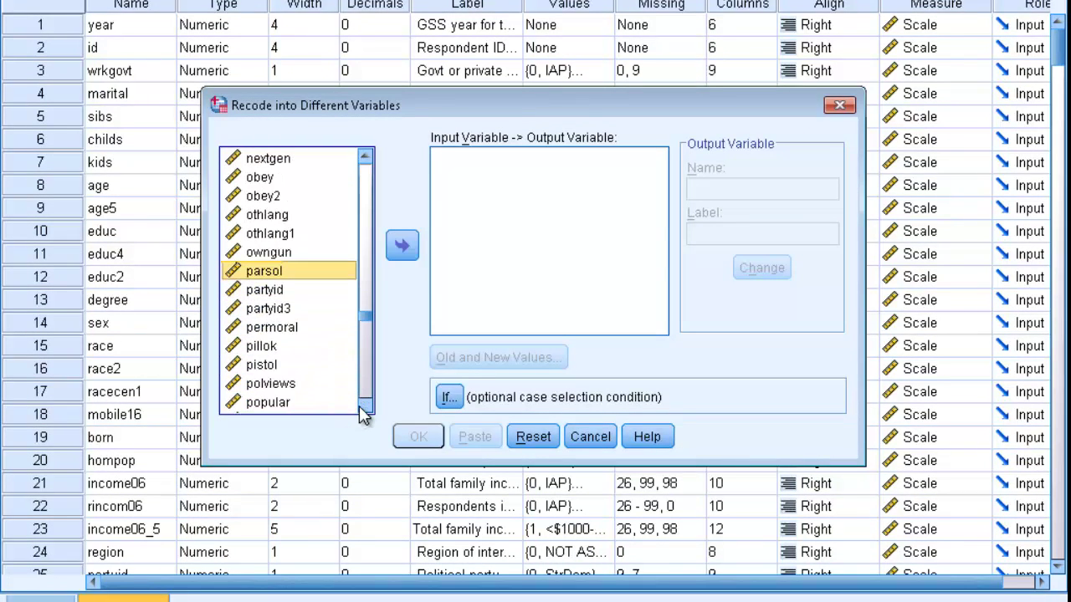
{"action": "left_click", "coordinate": [275, 384]}
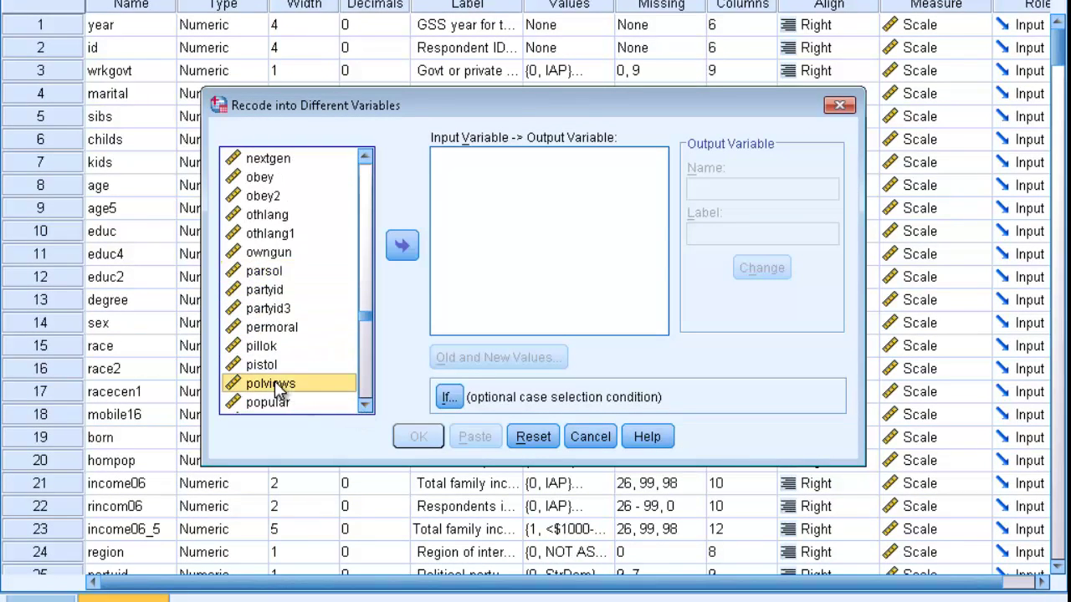
{"action": "left_click", "coordinate": [402, 246]}
- Name the output variable polviews3, labelled 'Political views in 3 cat', and apply it
{"action": "left_click", "coordinate": [702, 185]}
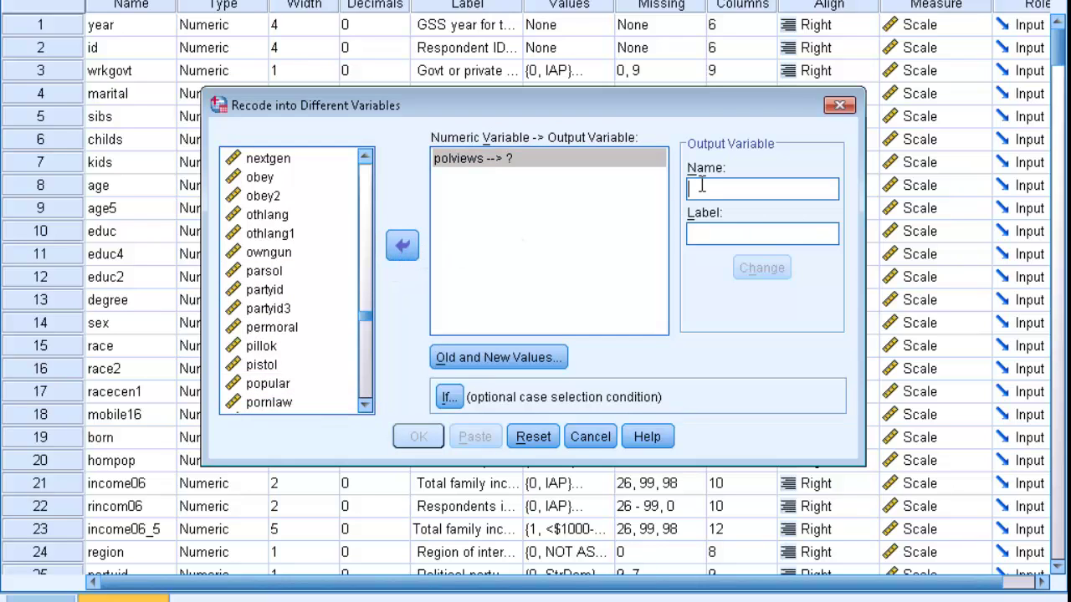
{"action": "type", "text": "polviews"}
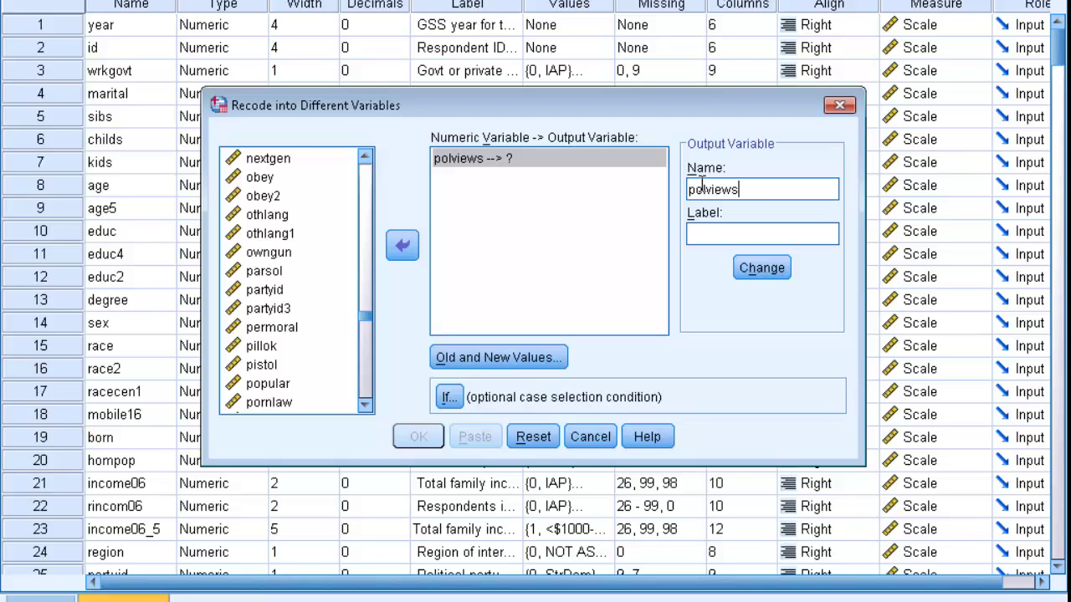
{"action": "type", "text": "3"}
{"action": "key", "text": "Tab"}
{"action": "type", "text": "Political views in "}
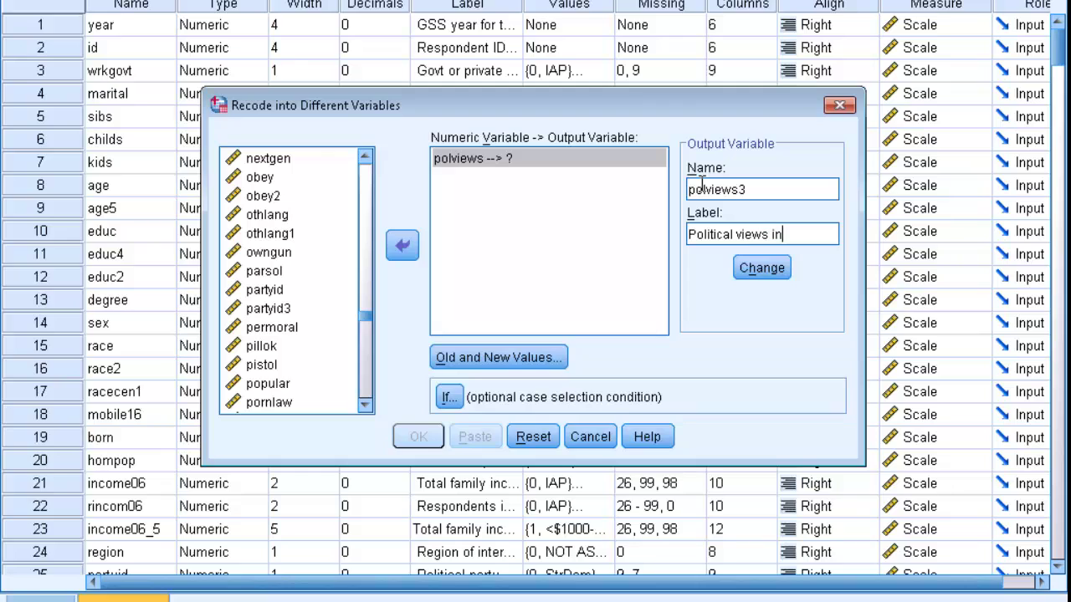
{"action": "type", "text": "3 cat"}
{"action": "left_click", "coordinate": [763, 272]}
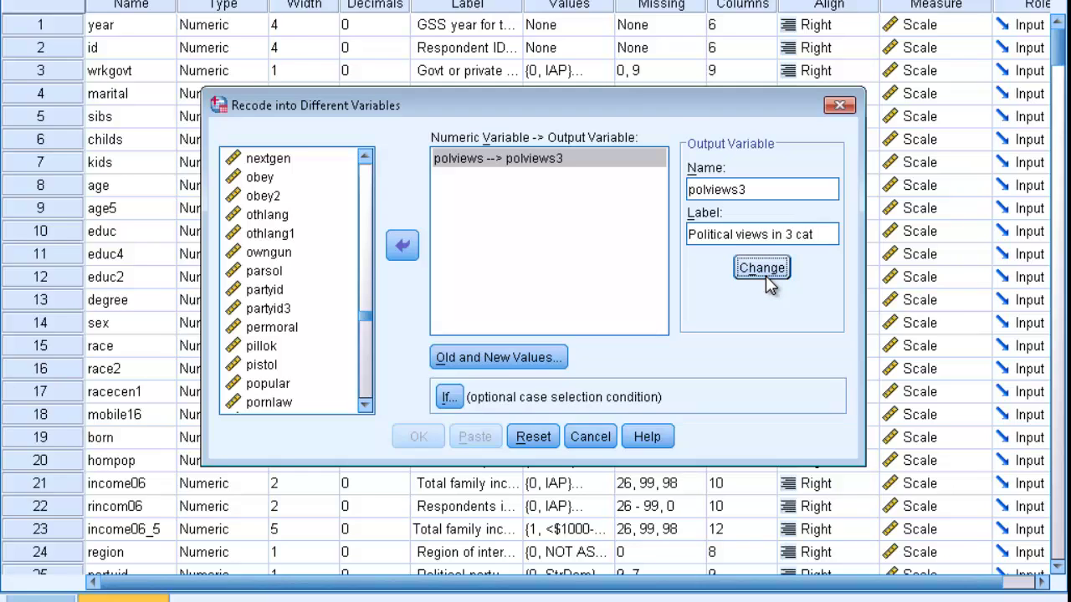
- In Old and New Values, add the rule 1 thru 3 → 1
{"action": "left_click", "coordinate": [499, 357]}
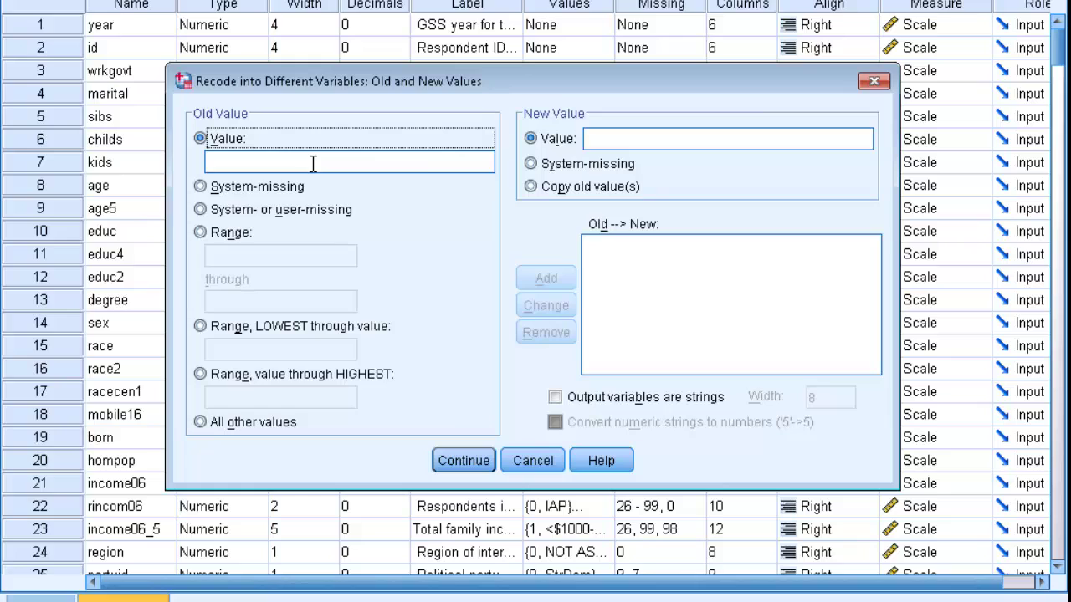
{"action": "left_click", "coordinate": [201, 234]}
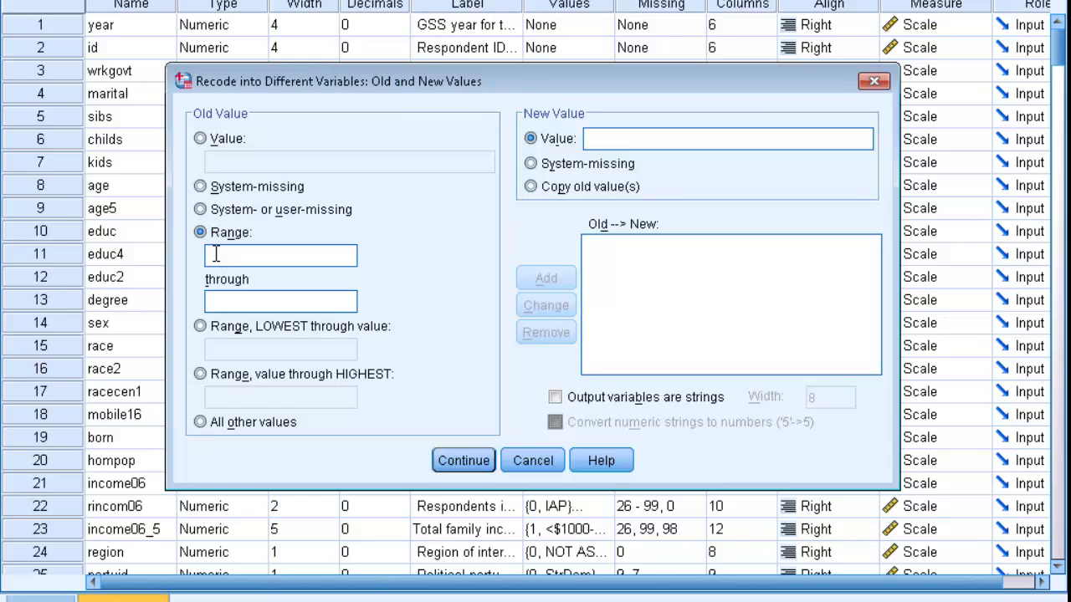
{"action": "type", "text": "1"}
{"action": "left_click", "coordinate": [224, 302]}
{"action": "type", "text": "3"}
{"action": "left_click", "coordinate": [607, 142]}
{"action": "type", "text": "1"}
{"action": "left_click", "coordinate": [548, 281]}
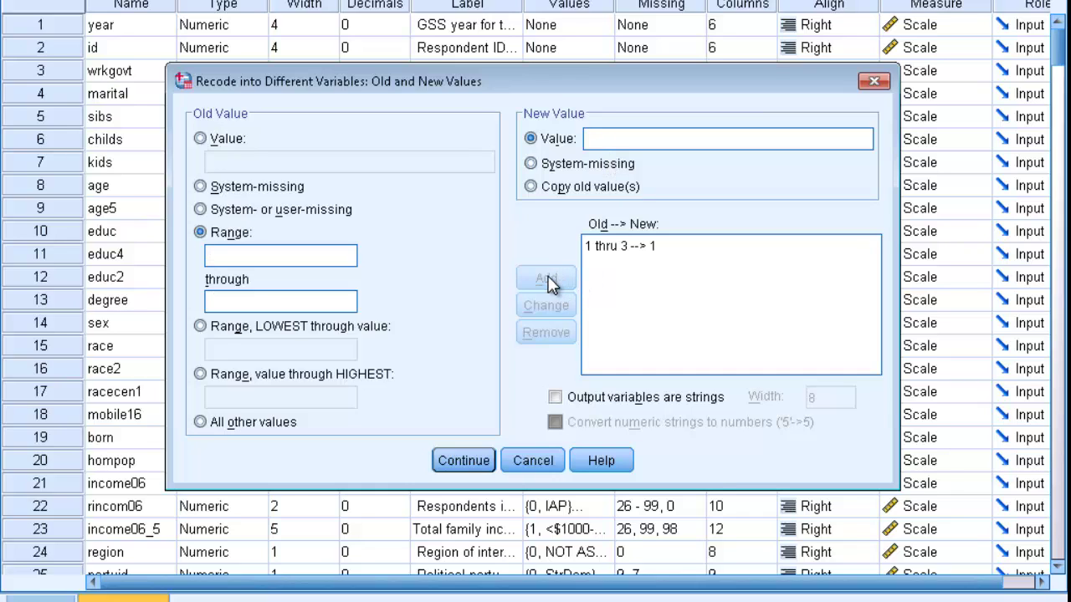
- Add the rule mapping old value 4 to new value 2
{"action": "left_click", "coordinate": [200, 138]}
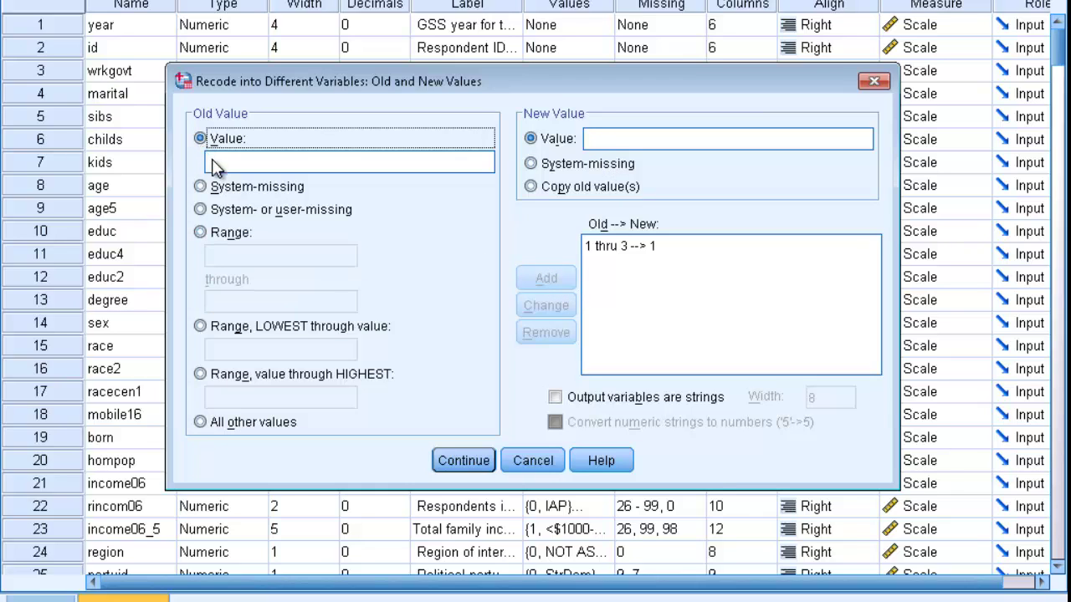
{"action": "left_click", "coordinate": [257, 164]}
{"action": "type", "text": "4"}
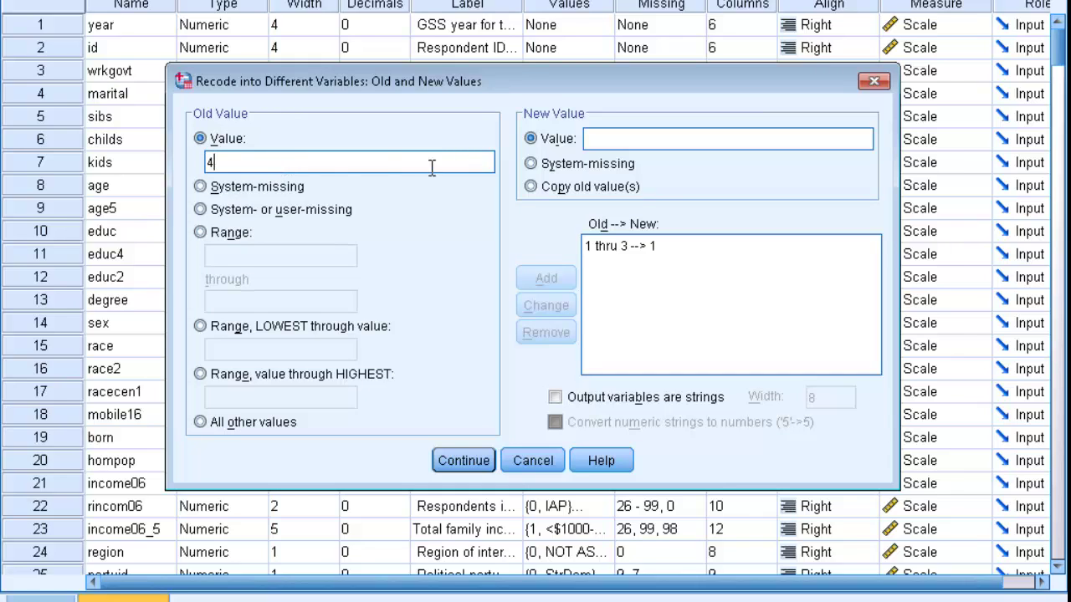
{"action": "left_click", "coordinate": [595, 140]}
{"action": "left_click", "coordinate": [547, 281]}
- Add the rule 5 thru 7 → 3, then confirm the mappings and run the recode
{"action": "left_click", "coordinate": [200, 233]}
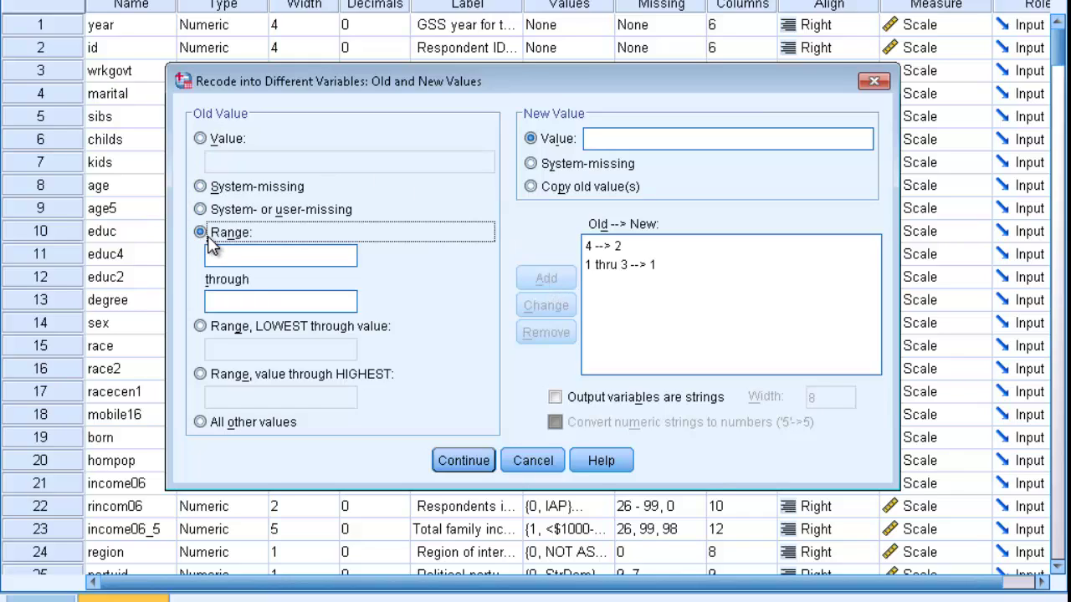
{"action": "left_click", "coordinate": [239, 257]}
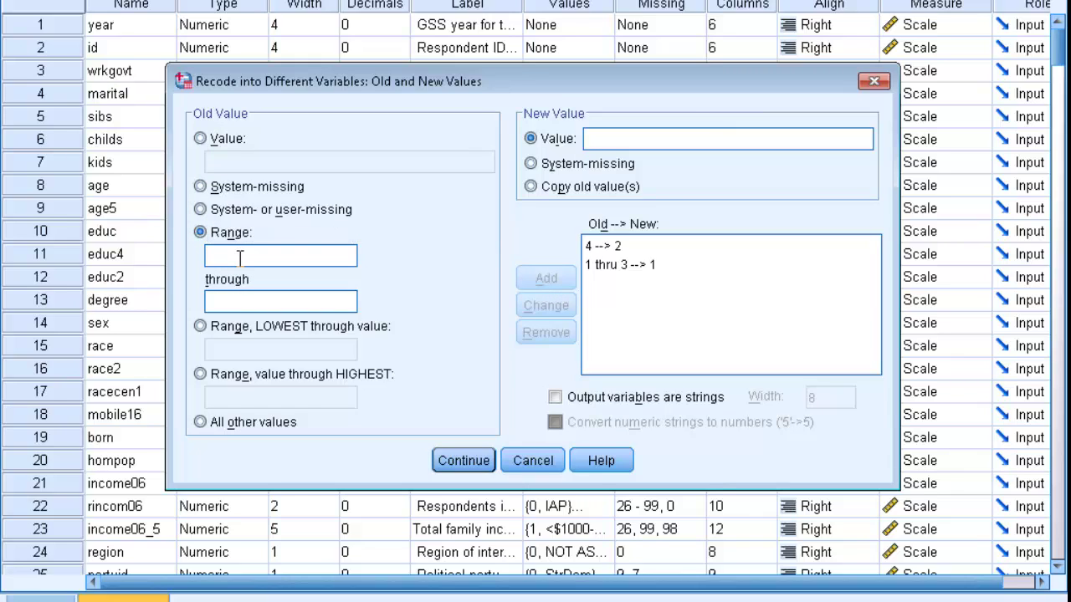
{"action": "type", "text": "5"}
{"action": "left_click", "coordinate": [253, 307]}
{"action": "type", "text": "7"}
{"action": "left_click", "coordinate": [611, 140]}
{"action": "type", "text": "3"}
{"action": "left_click", "coordinate": [546, 279]}
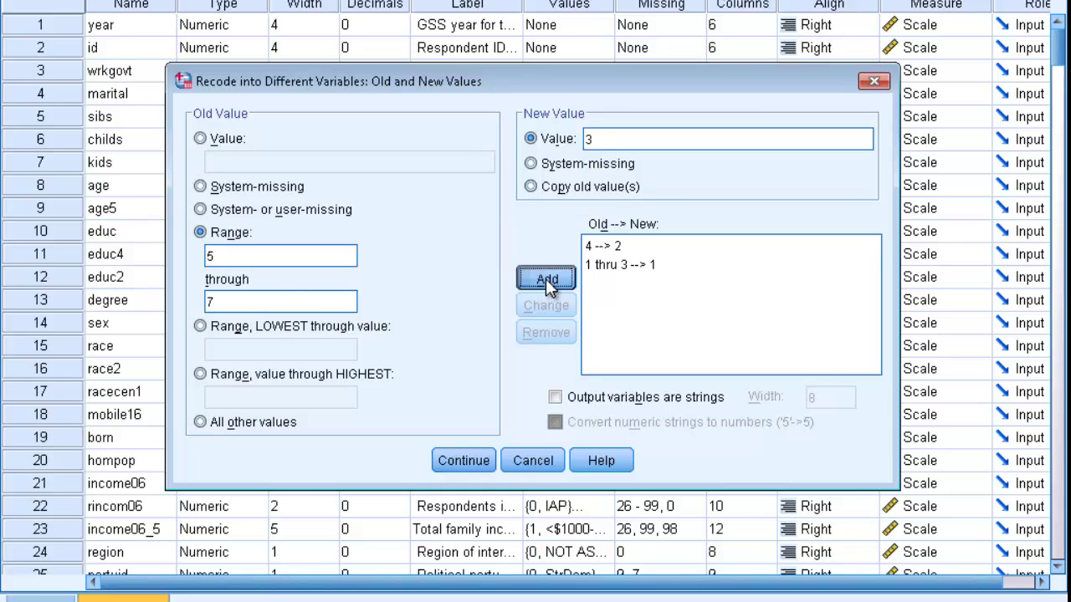
{"action": "left_click", "coordinate": [460, 460]}
{"action": "left_click", "coordinate": [420, 438]}
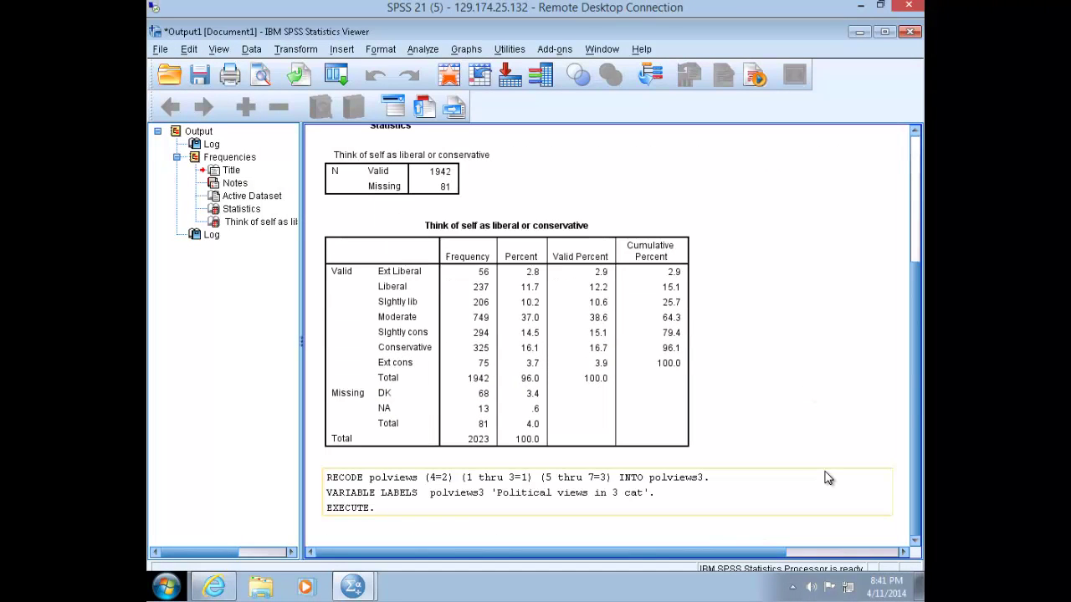
- Minimize the Output Viewer and scroll Variable View down to the polviews3 row (302)
{"action": "left_click", "coordinate": [860, 32]}
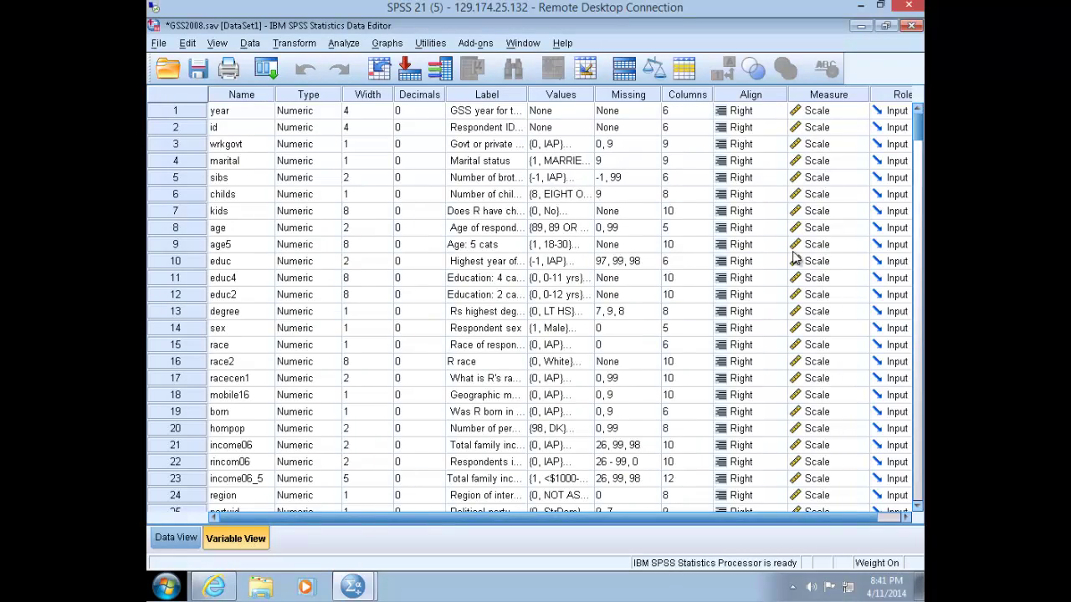
{"action": "left_click_drag", "start_coordinate": [918, 128], "coordinate": [914, 452]}
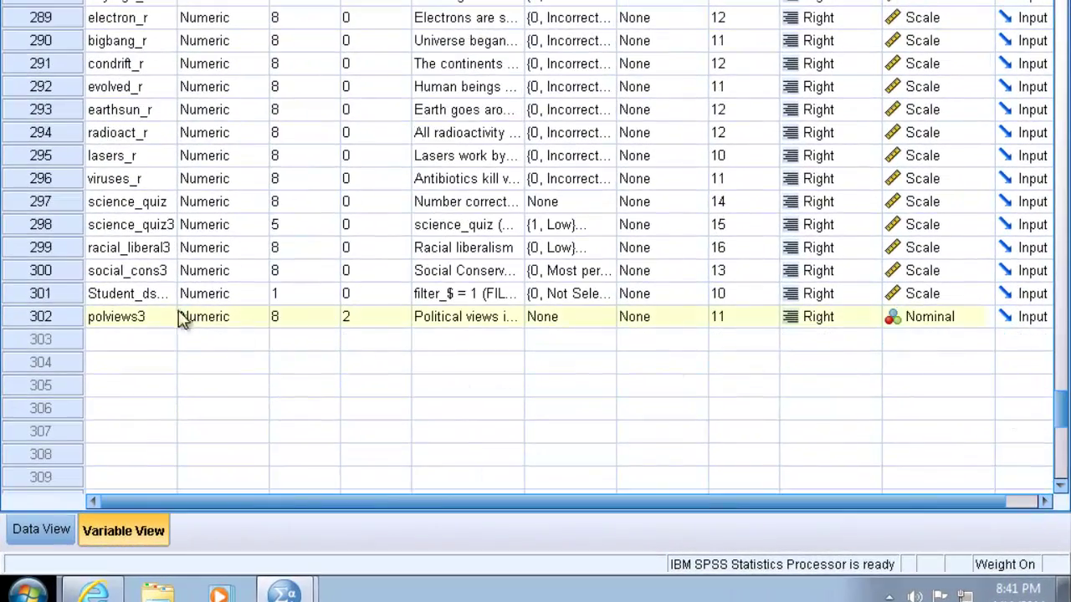
{"action": "left_click", "coordinate": [121, 339]}
- Enter polviews3 value labels 1 = Liberal, 2 = Moderate, 3 = Conservative
{"action": "left_click", "coordinate": [608, 323]}
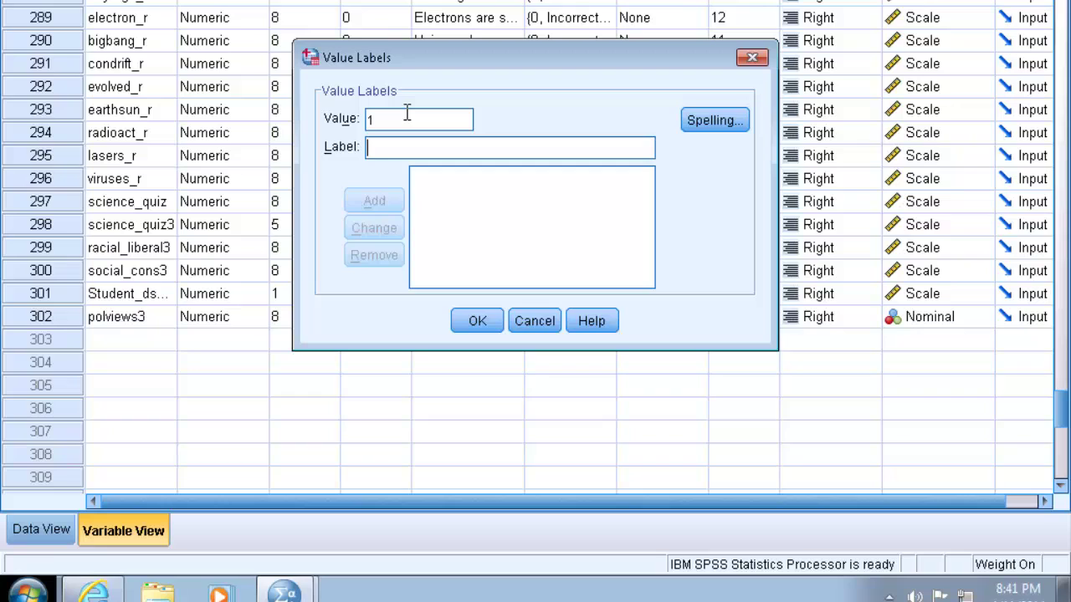
{"action": "type", "text": "lib"}
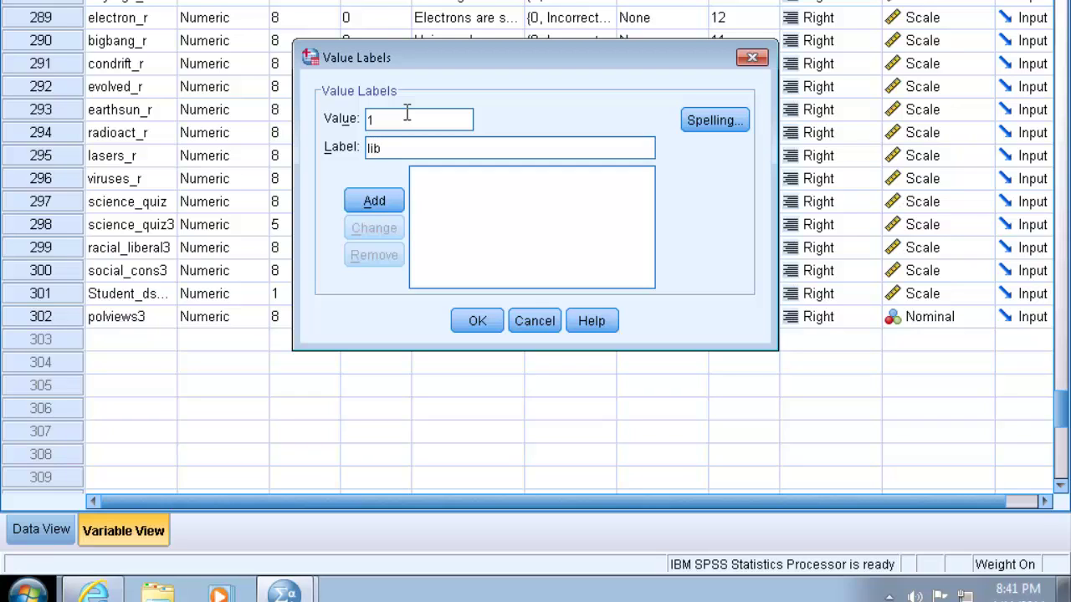
{"action": "key", "text": "Return"}
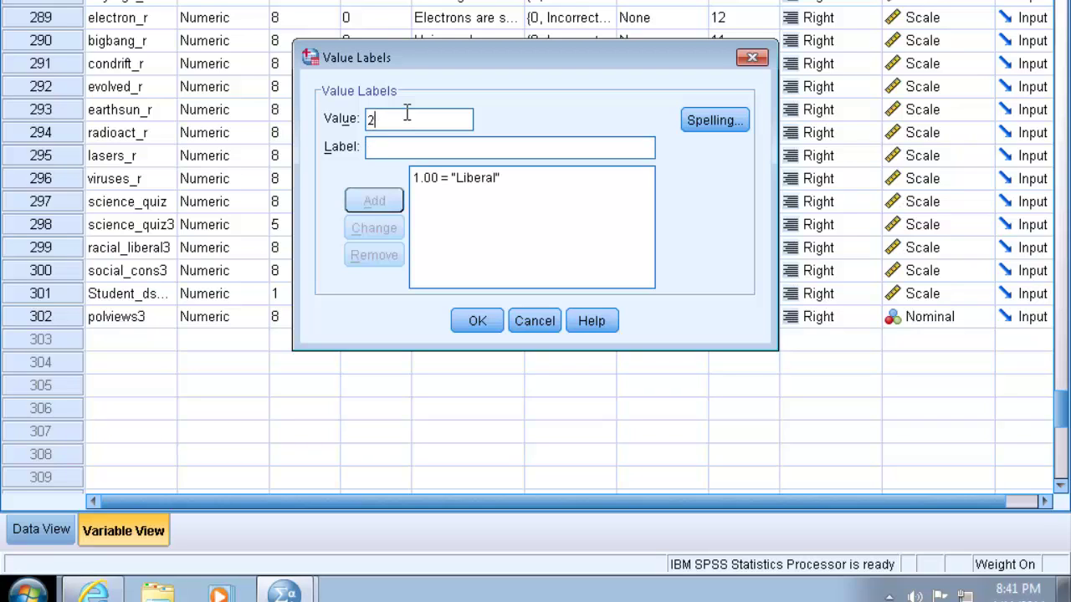
{"action": "key", "text": "Tab"}
{"action": "type", "text": "Moderate"}
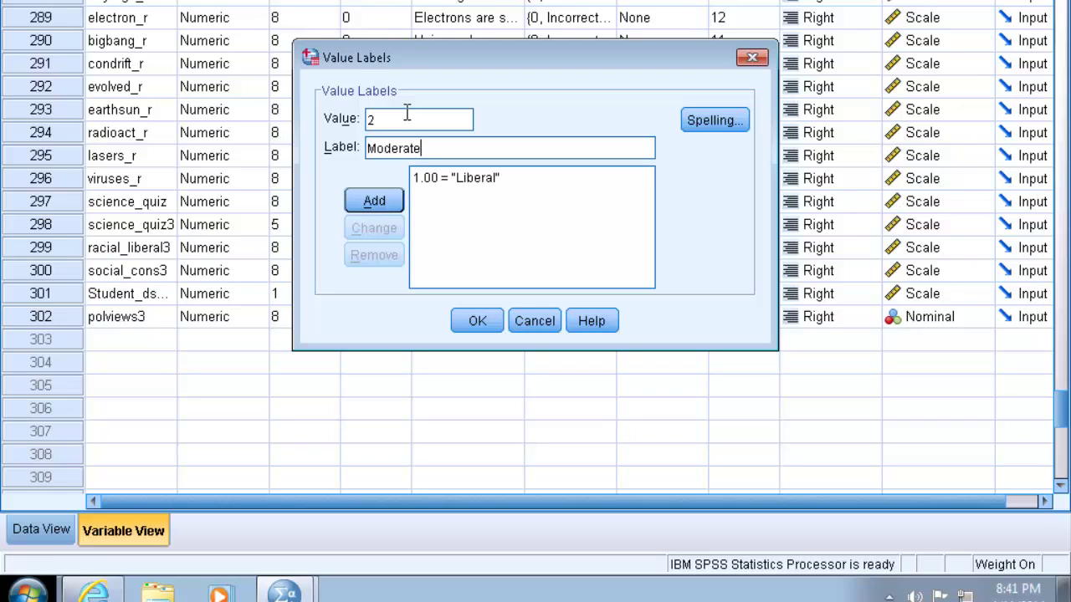
{"action": "key", "text": "Return"}
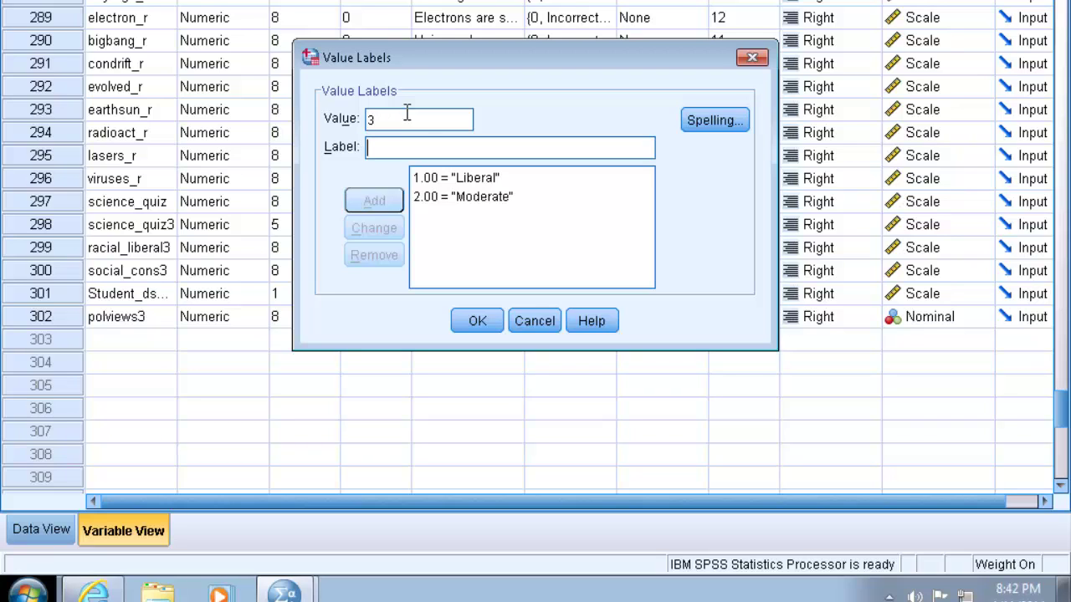
{"action": "type", "text": "Conservative"}
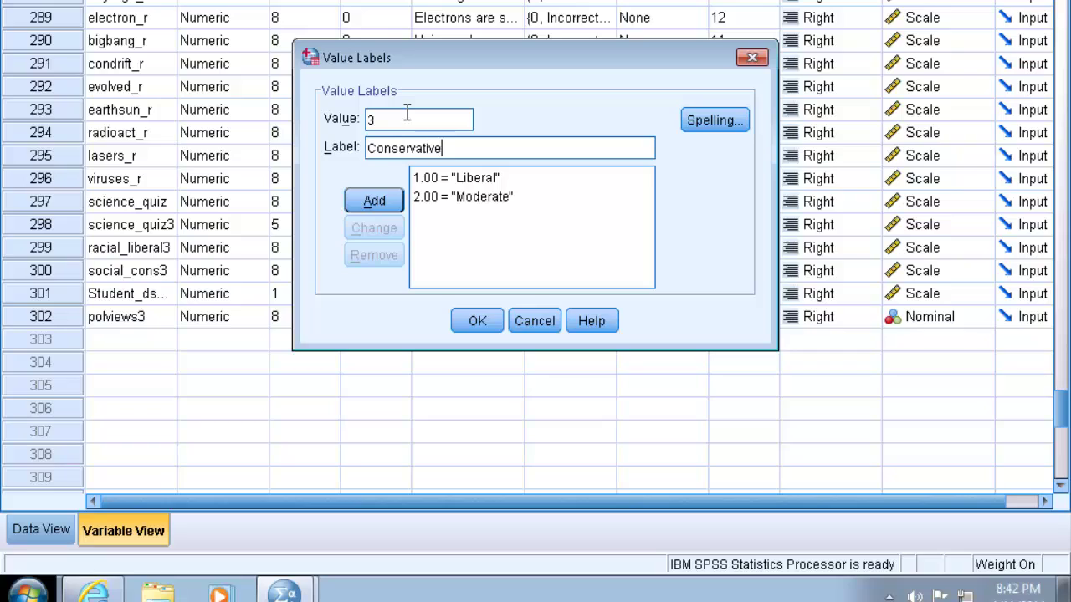
{"action": "key", "text": "Return"}
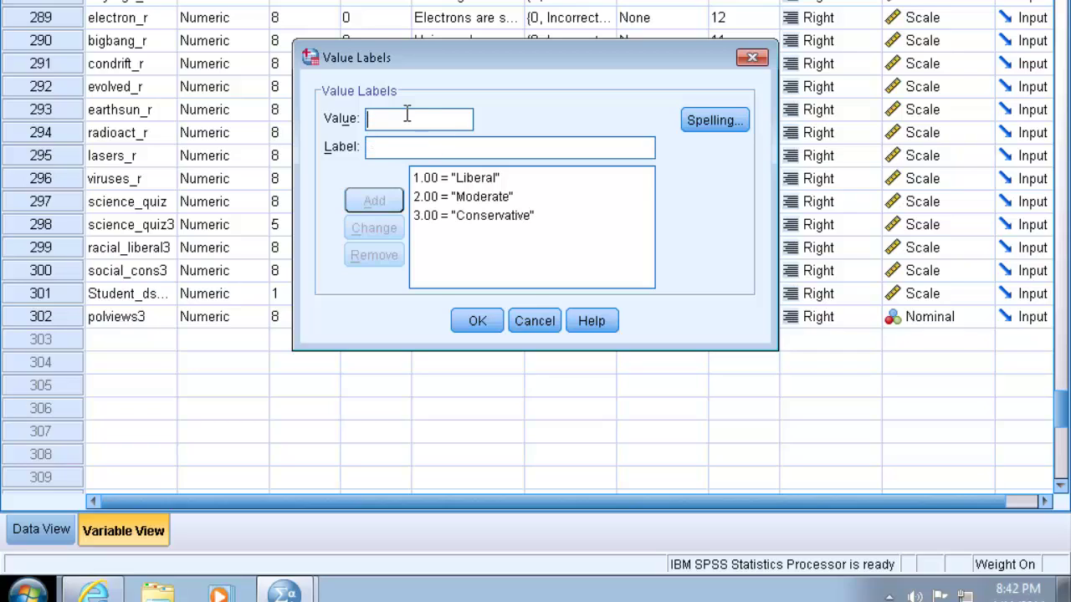
- Save the value labels and run Frequencies on polviews3 in place of polviews, then minimize the output
{"action": "left_click", "coordinate": [481, 326]}
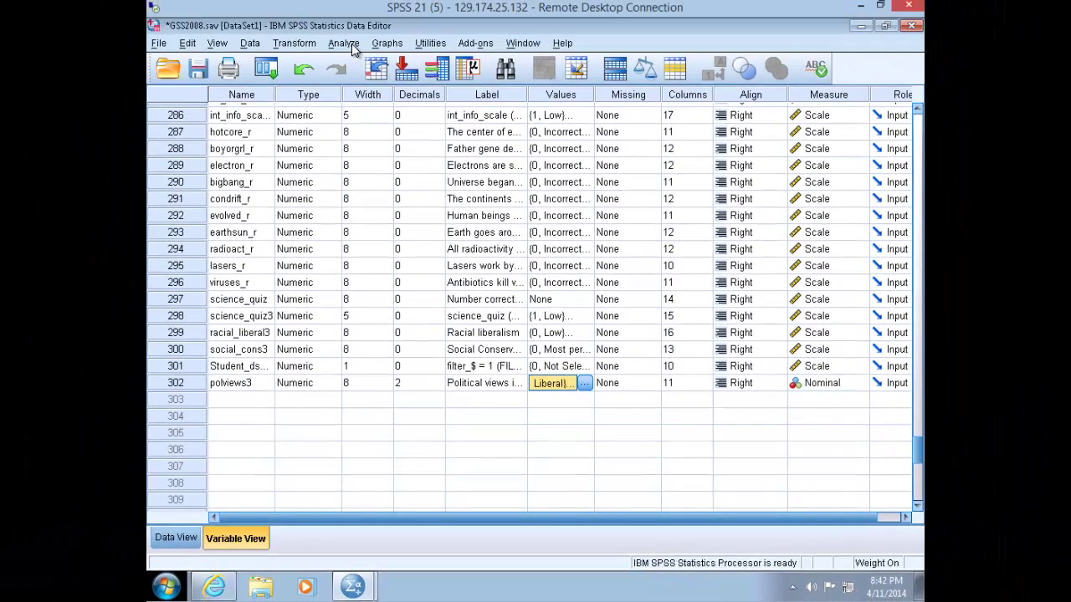
{"action": "left_click", "coordinate": [352, 46]}
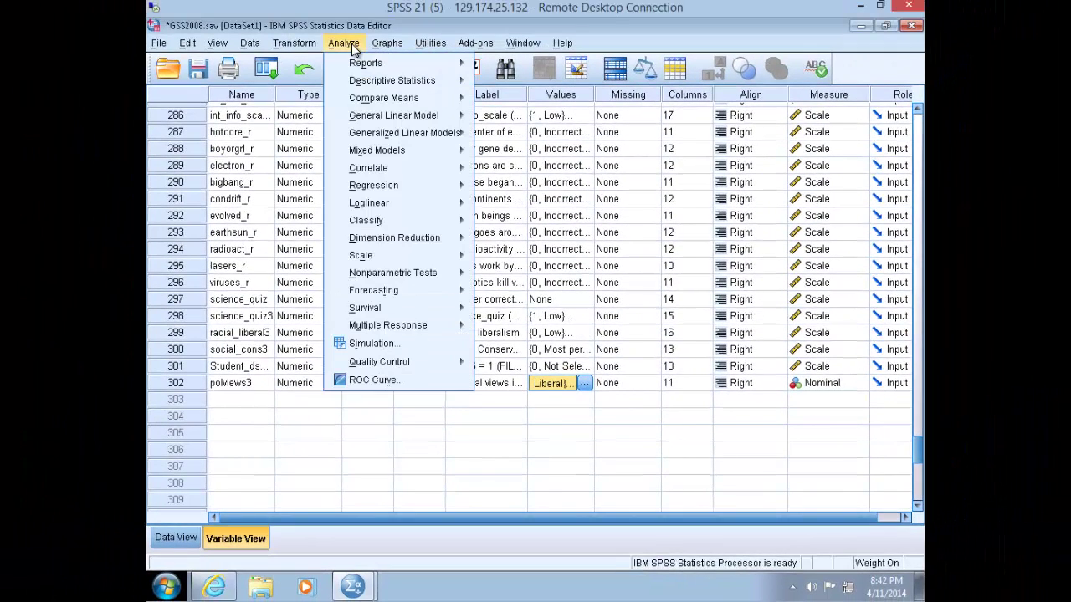
{"action": "mouse_move", "coordinate": [354, 82]}
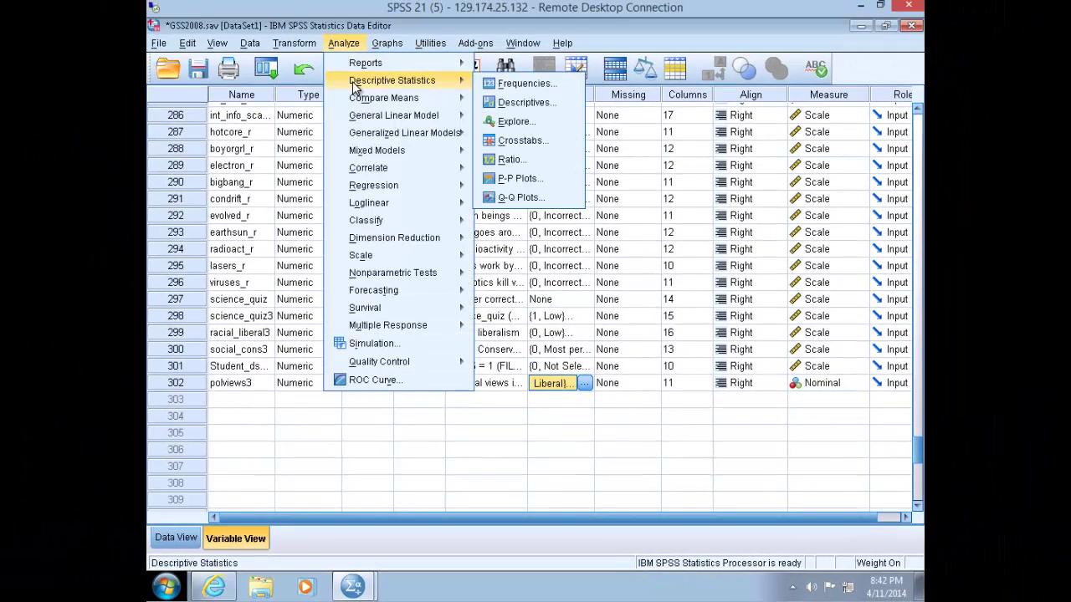
{"action": "left_click", "coordinate": [511, 83]}
{"action": "left_click", "coordinate": [551, 234]}
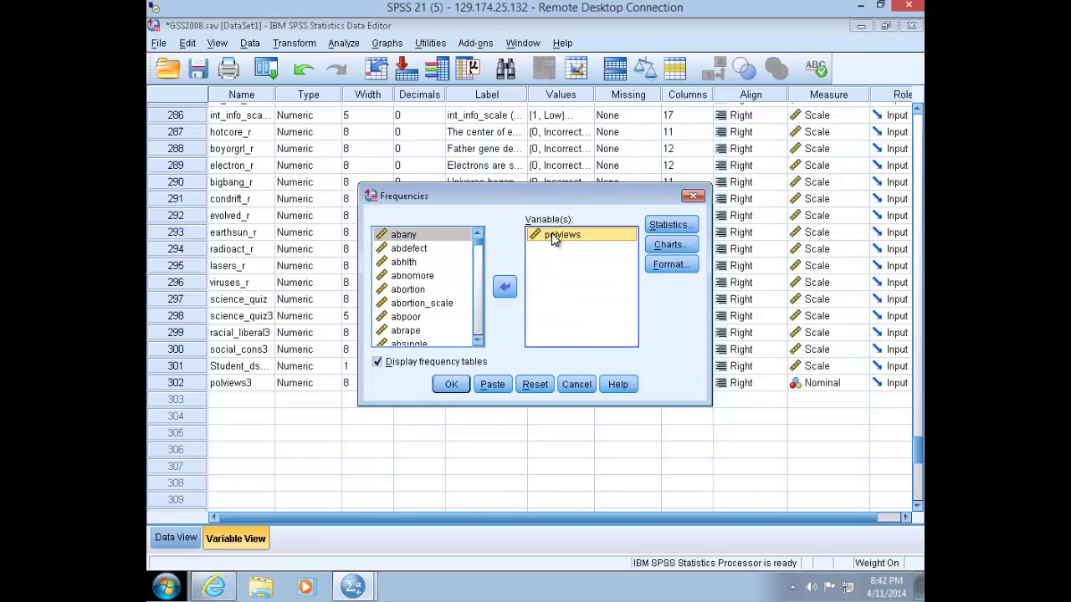
{"action": "left_click", "coordinate": [505, 289]}
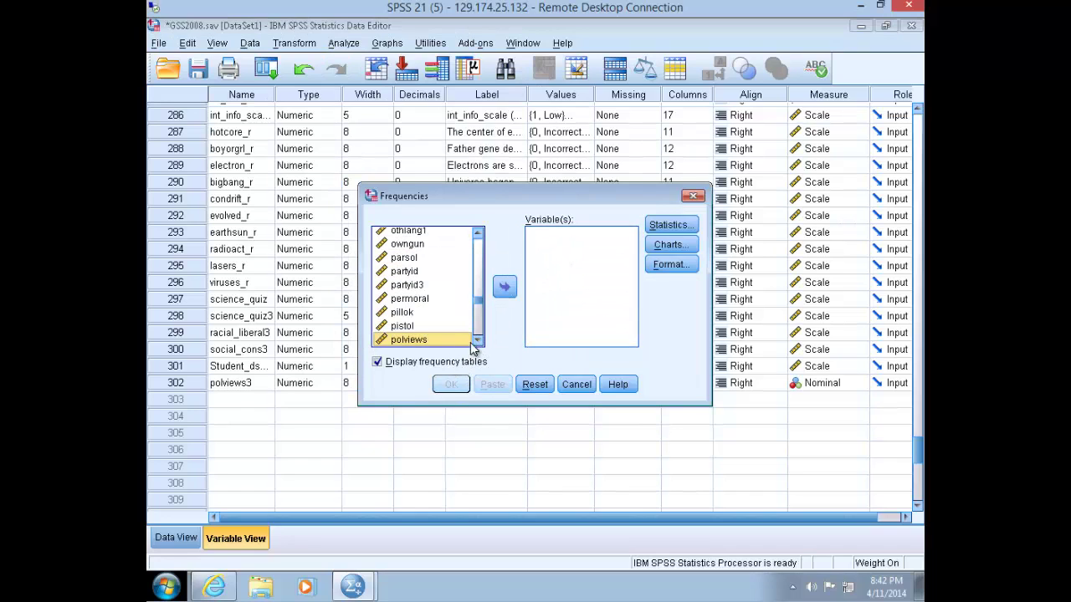
{"action": "left_click", "coordinate": [478, 341]}
{"action": "left_click", "coordinate": [433, 332]}
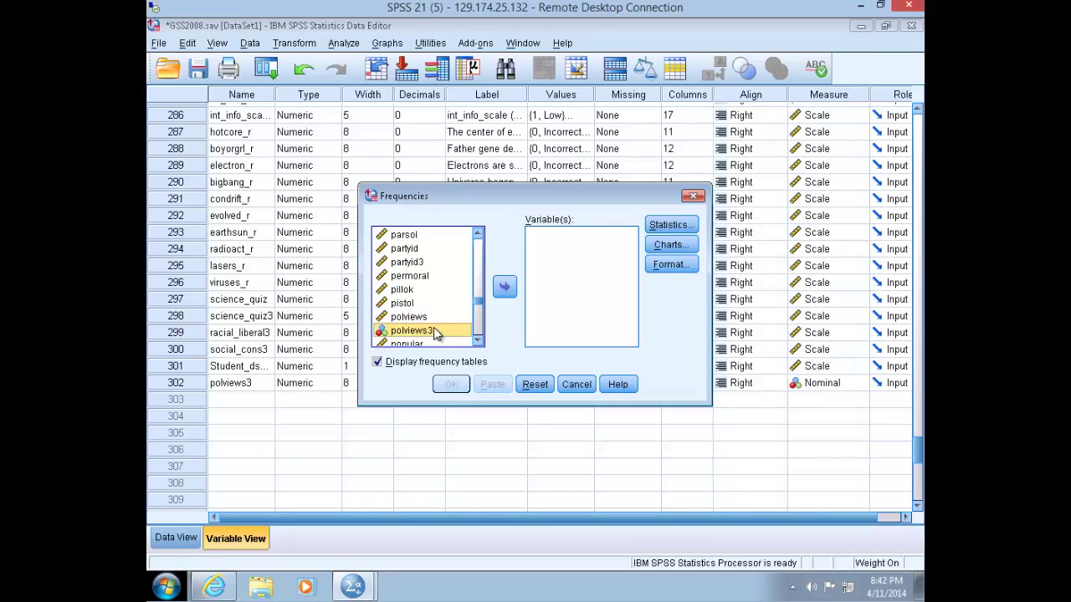
{"action": "left_click", "coordinate": [504, 287]}
{"action": "left_click", "coordinate": [451, 384]}
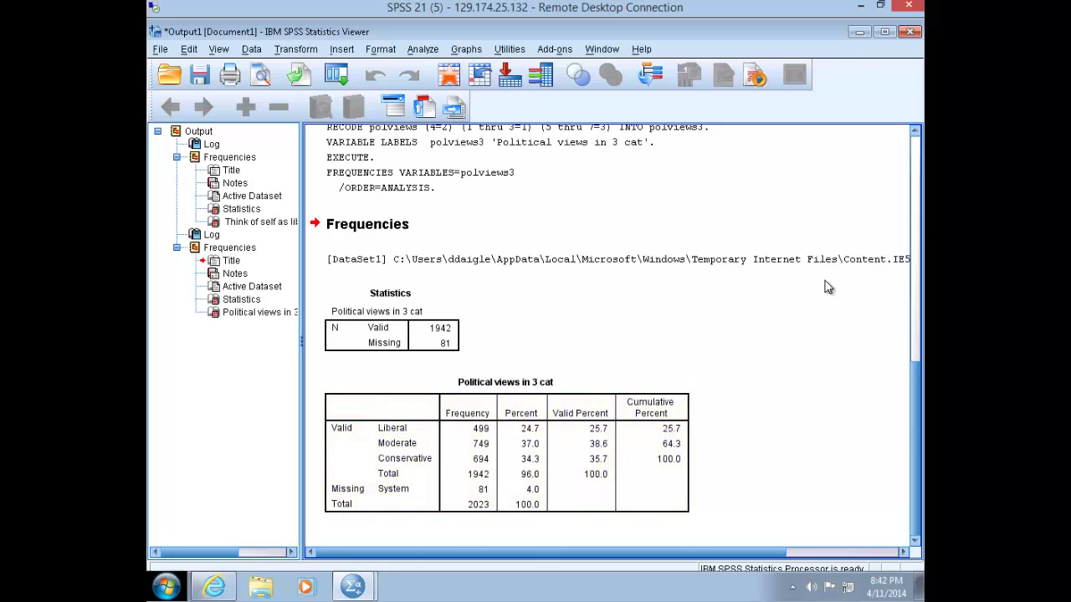
{"action": "left_click", "coordinate": [860, 32]}
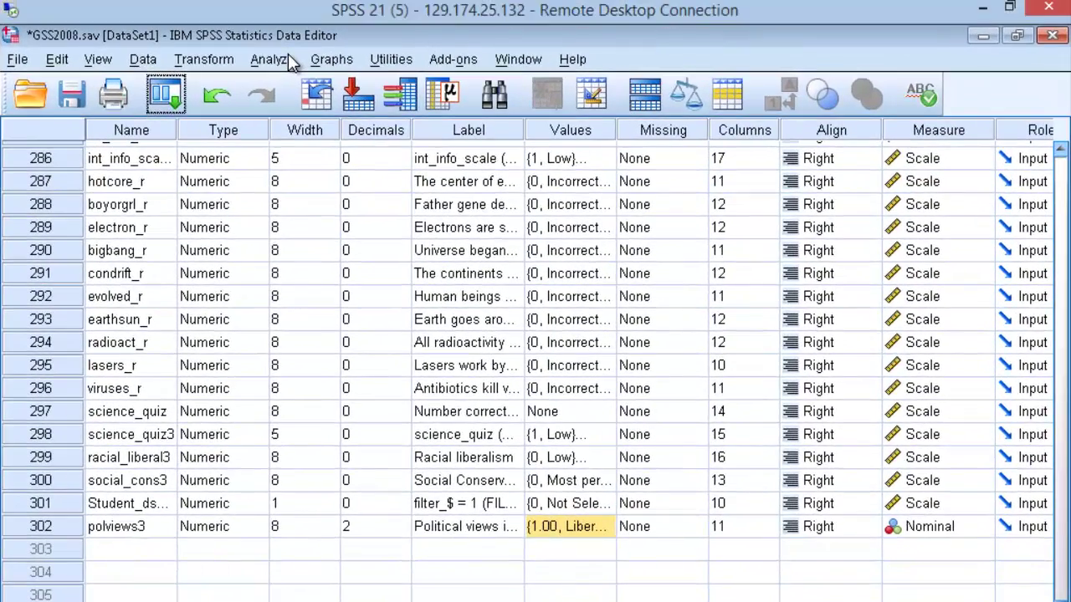
- Start Crosstabs with the variable list showing names sorted alphabetically
{"action": "left_click", "coordinate": [352, 45]}
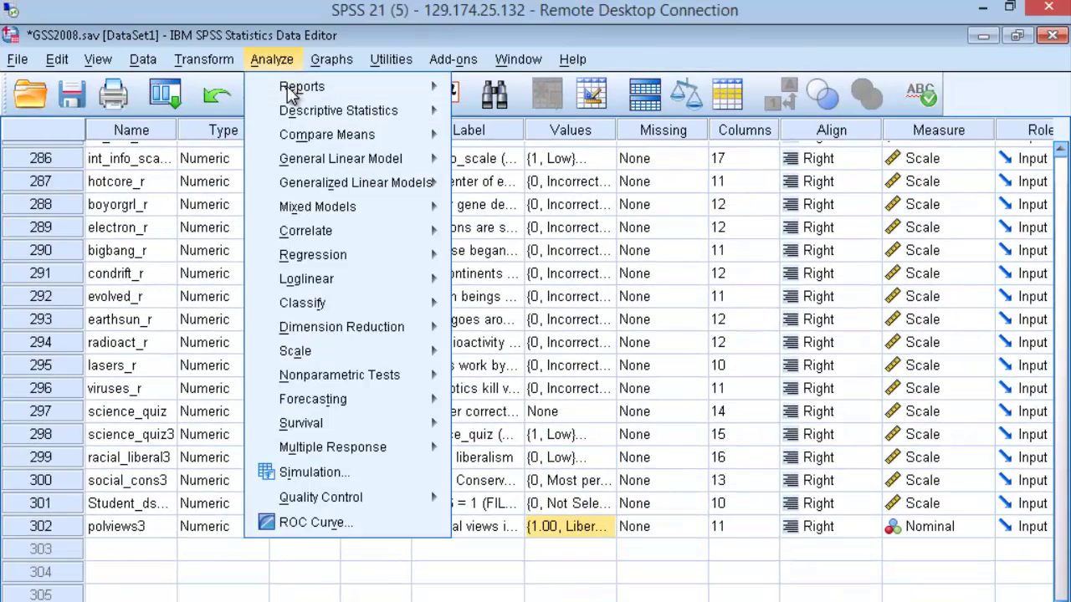
{"action": "mouse_move", "coordinate": [293, 117]}
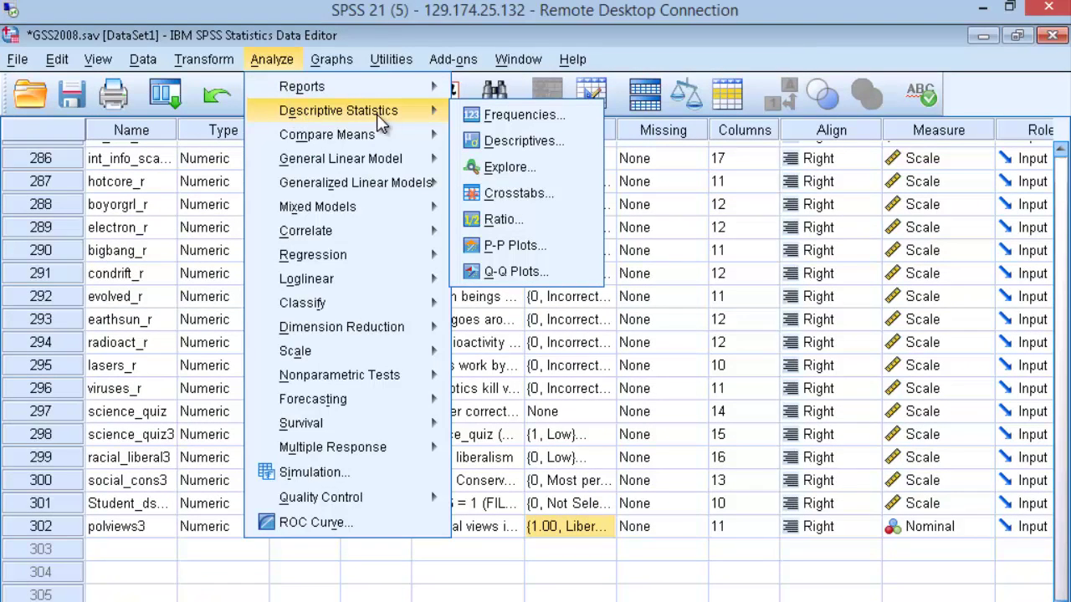
{"action": "left_click", "coordinate": [512, 193]}
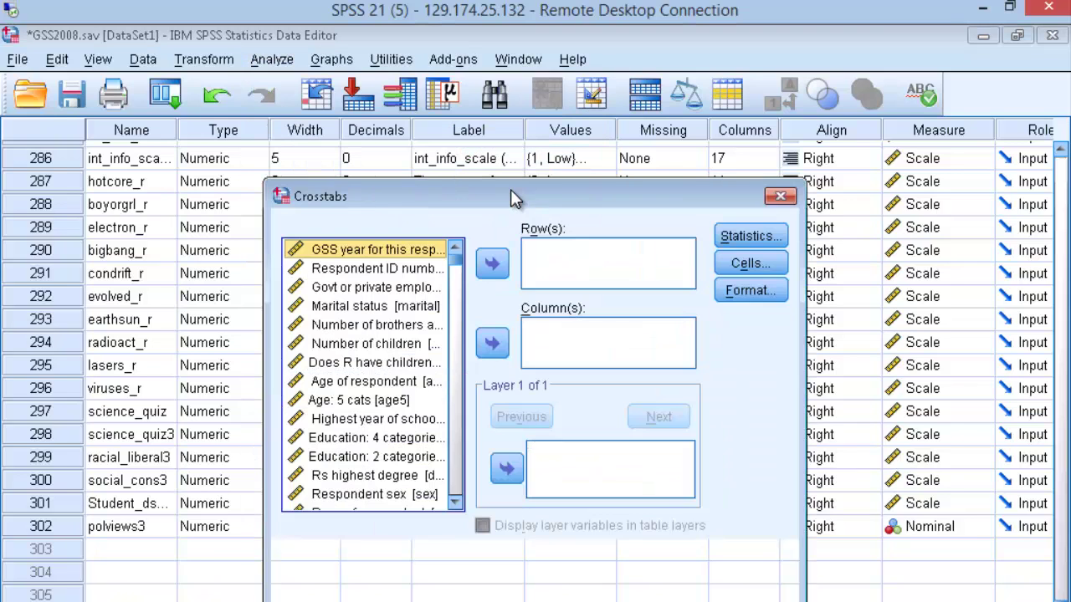
{"action": "right_click", "coordinate": [383, 293]}
{"action": "left_click", "coordinate": [387, 314]}
{"action": "right_click", "coordinate": [375, 365]}
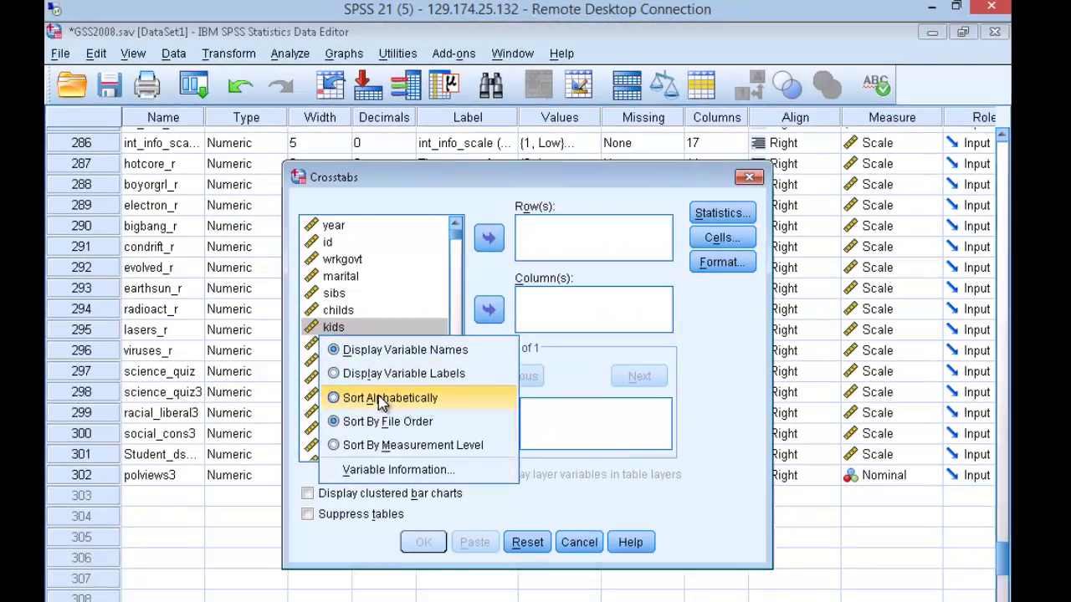
{"action": "left_click", "coordinate": [382, 441]}
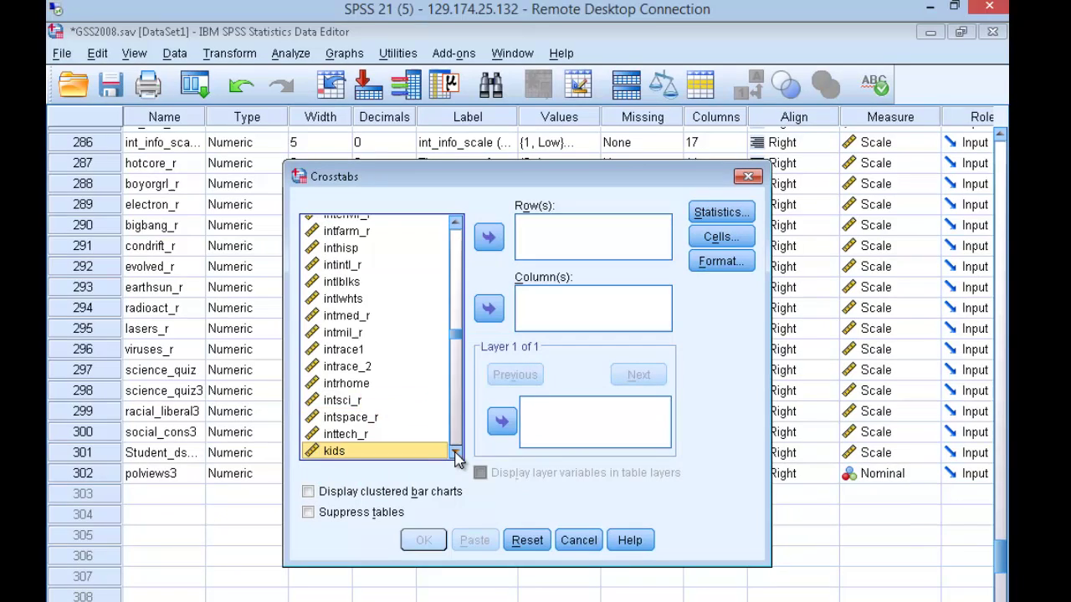
- Put grass in Row(s) and polviews3 in Column(s)
{"action": "left_click_drag", "start_coordinate": [458, 456], "coordinate": [458, 456]}
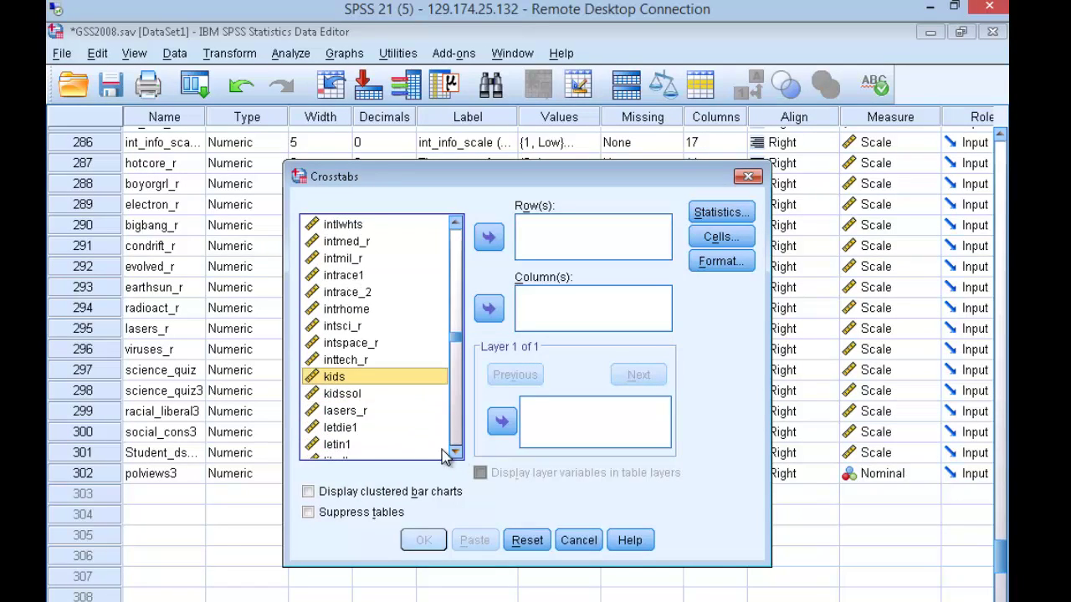
{"action": "left_click", "coordinate": [391, 434]}
{"action": "key", "text": "g"}
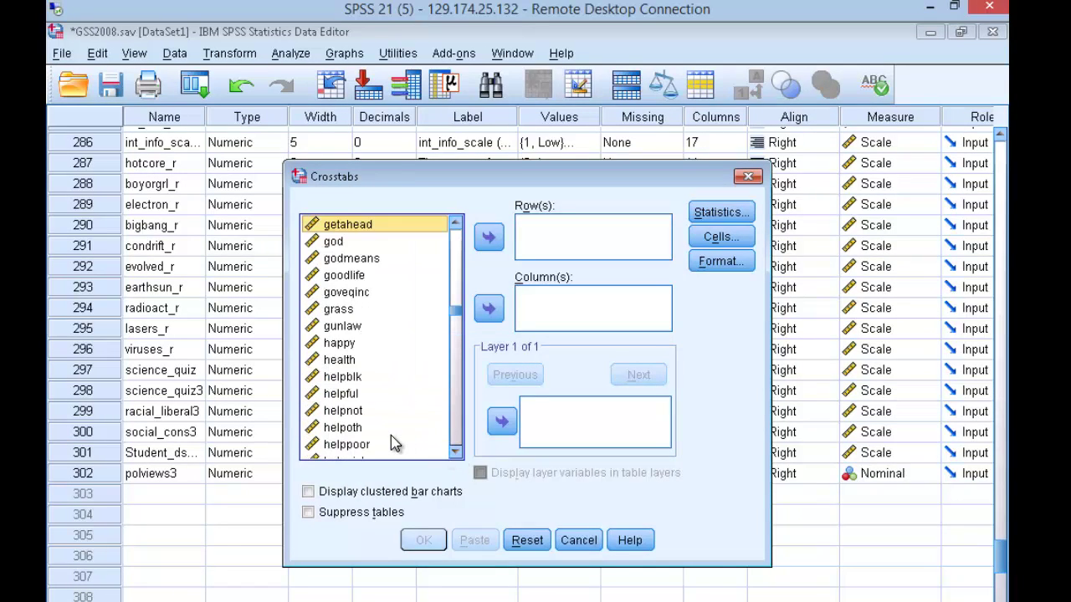
{"action": "left_click", "coordinate": [350, 311]}
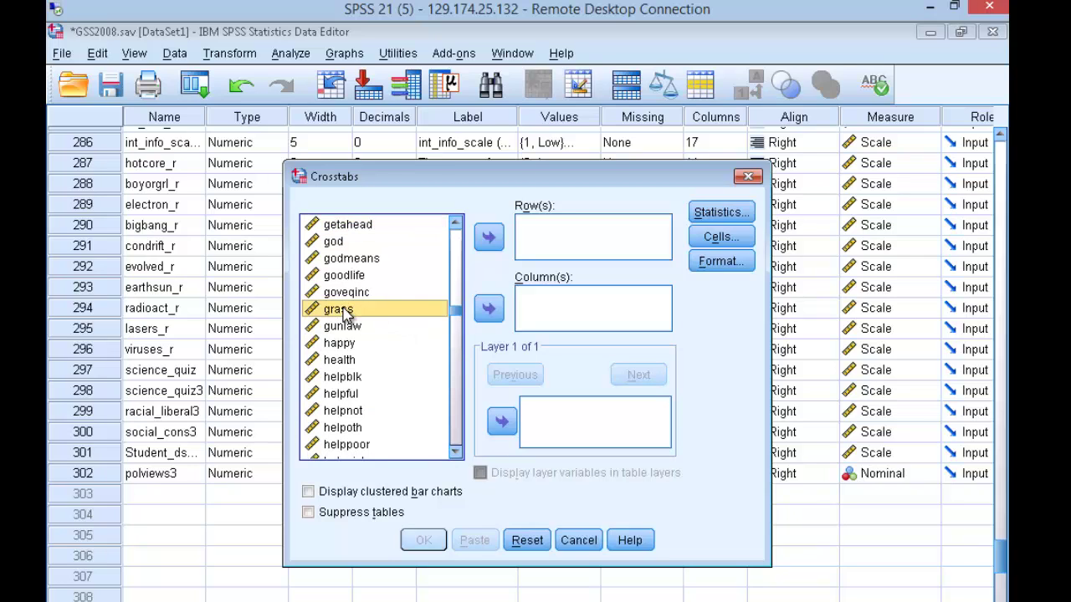
{"action": "left_click", "coordinate": [490, 240]}
{"action": "left_click", "coordinate": [366, 328]}
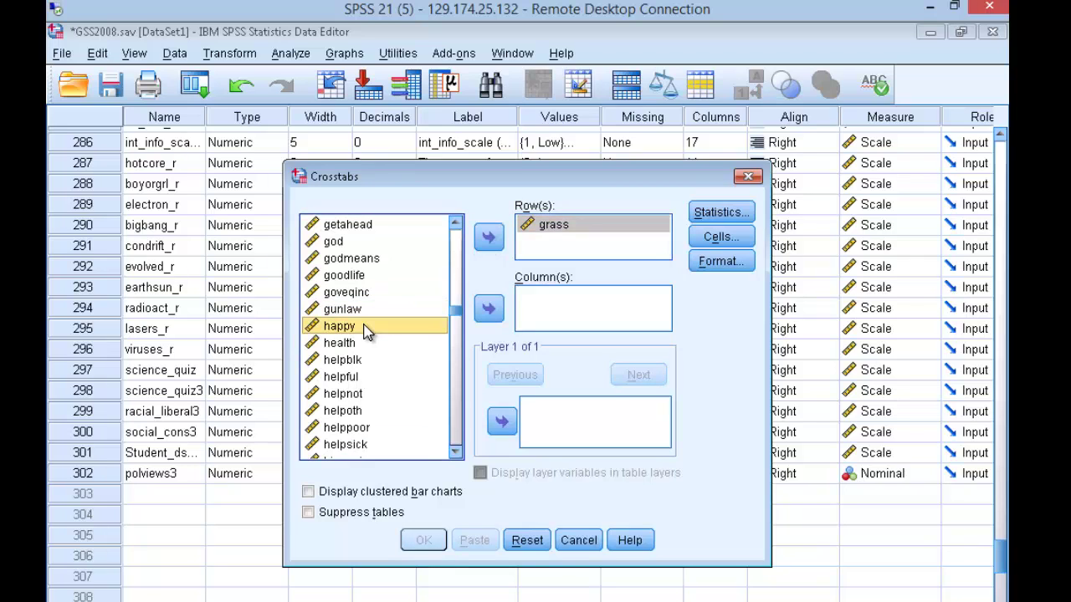
{"action": "key", "text": "p"}
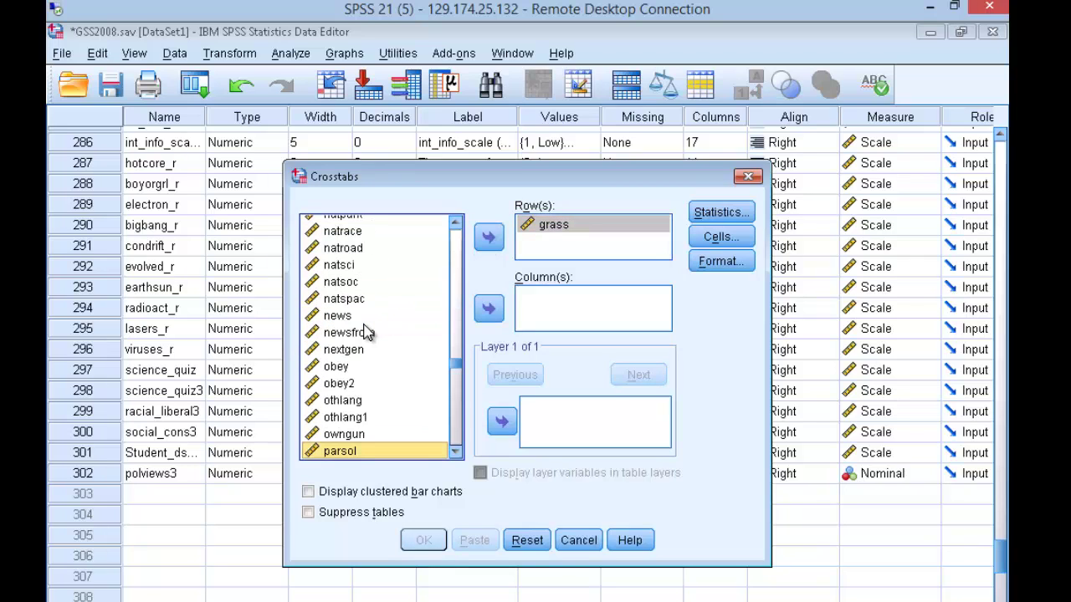
{"action": "key", "text": "o"}
{"action": "left_click", "coordinate": [456, 453]}
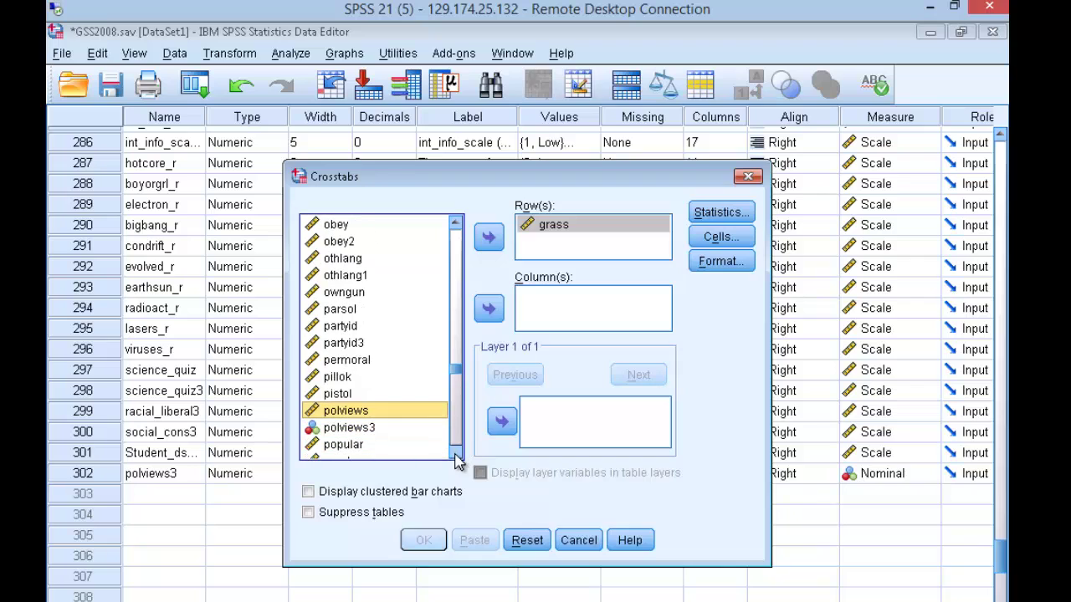
{"action": "left_click", "coordinate": [351, 429]}
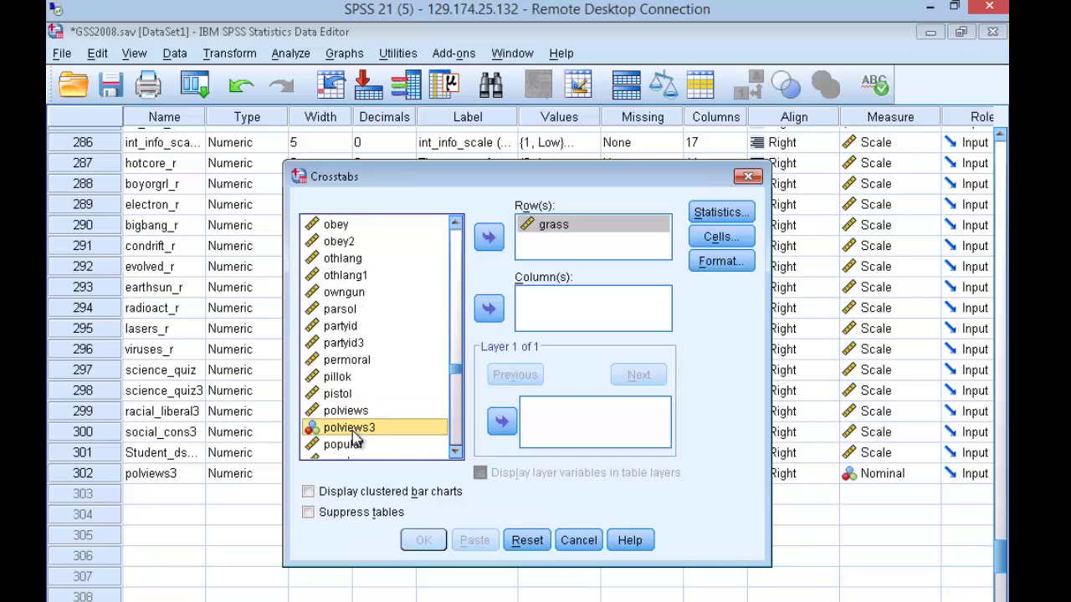
{"action": "left_click", "coordinate": [490, 309]}
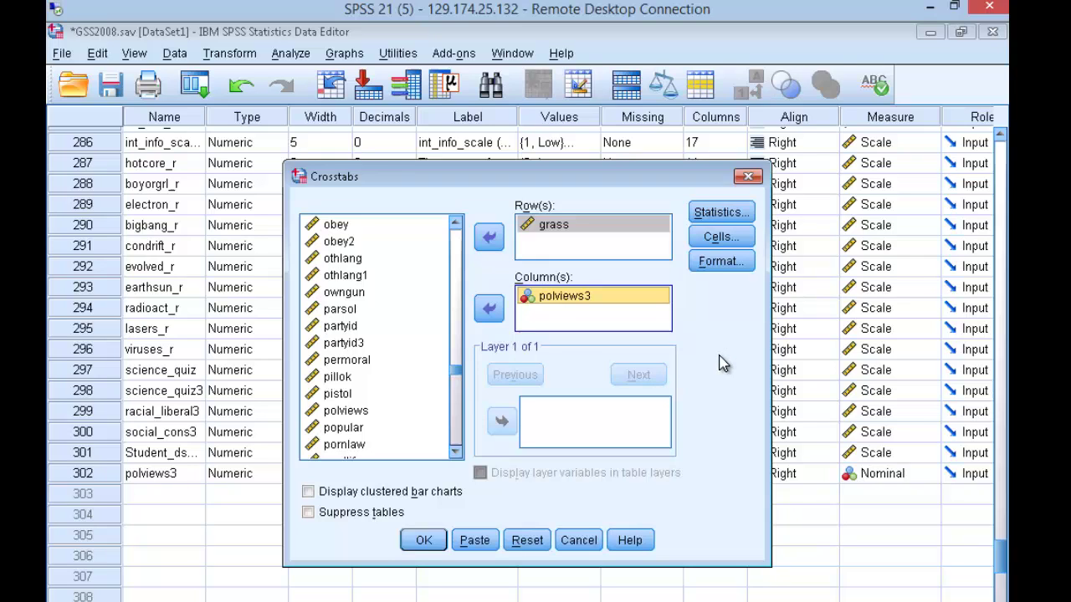
- Request Phi and Cramer's V alongside Chi-square in the Crosstabs statistics
{"action": "left_click", "coordinate": [722, 214]}
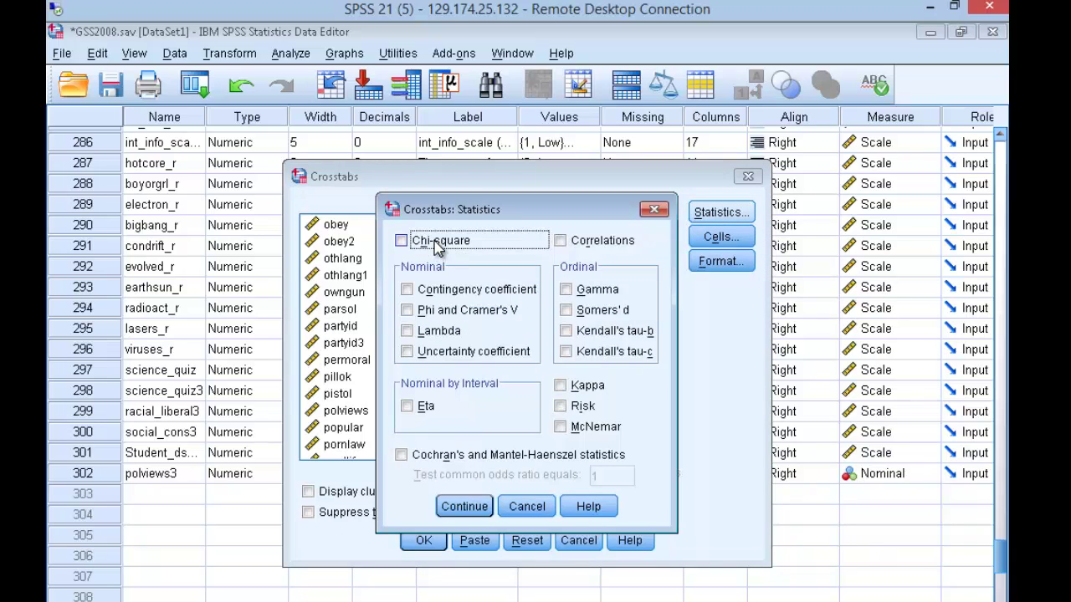
{"action": "left_click", "coordinate": [419, 317]}
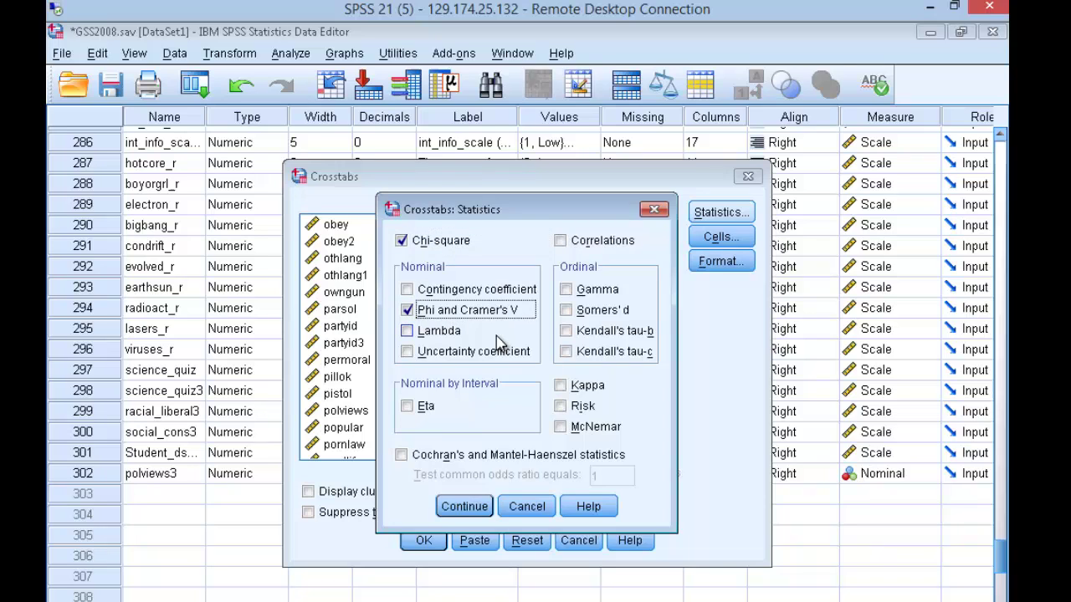
{"action": "left_click", "coordinate": [460, 507]}
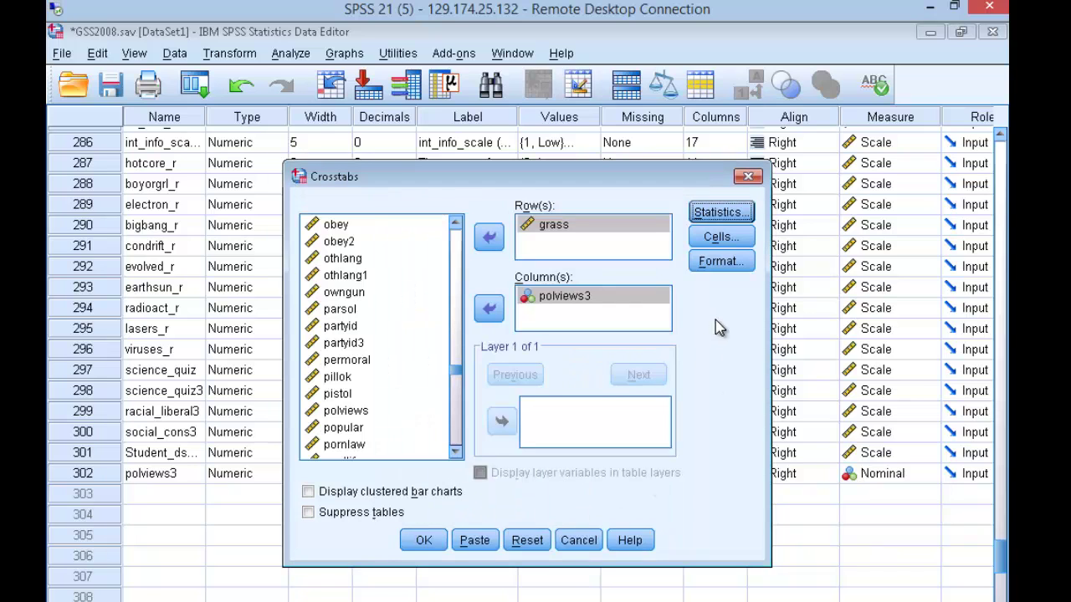
- Add column percentages to the cells and run the grass by polviews3 crosstab
{"action": "left_click", "coordinate": [720, 238]}
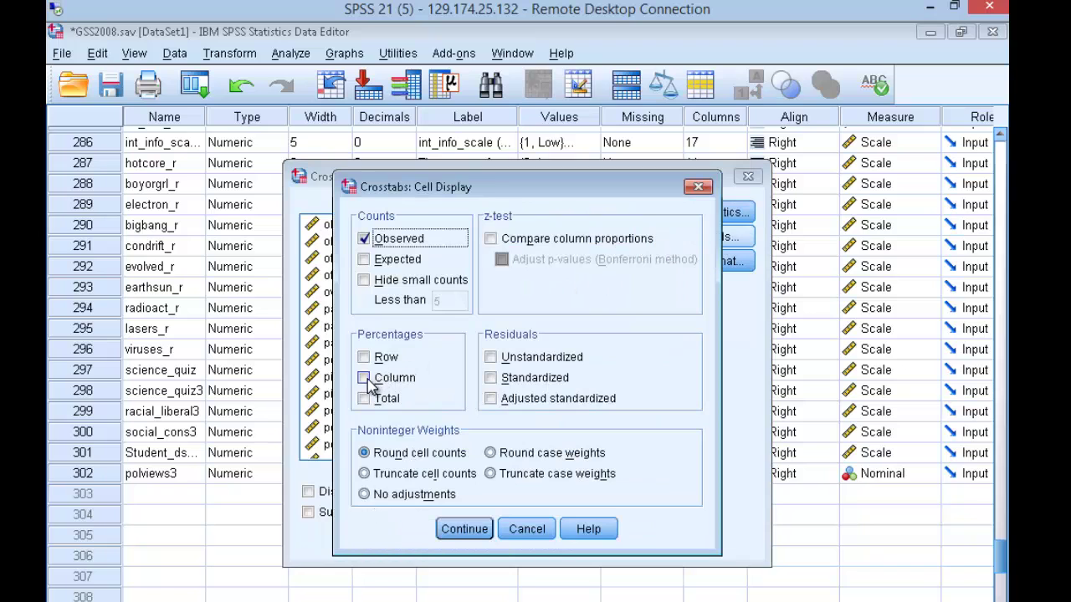
{"action": "left_click", "coordinate": [366, 379]}
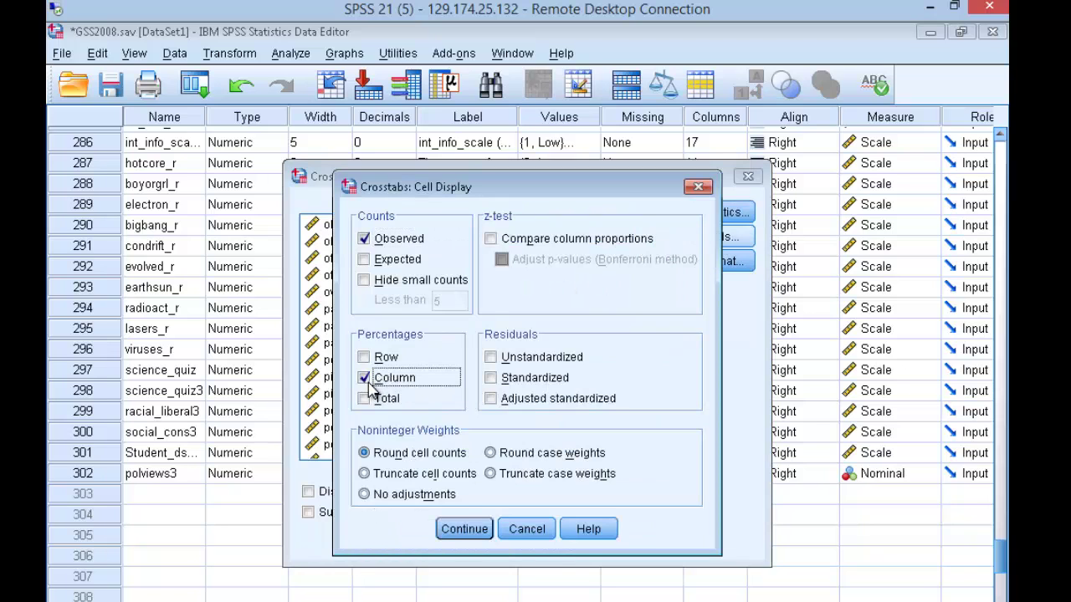
{"action": "left_click", "coordinate": [464, 532]}
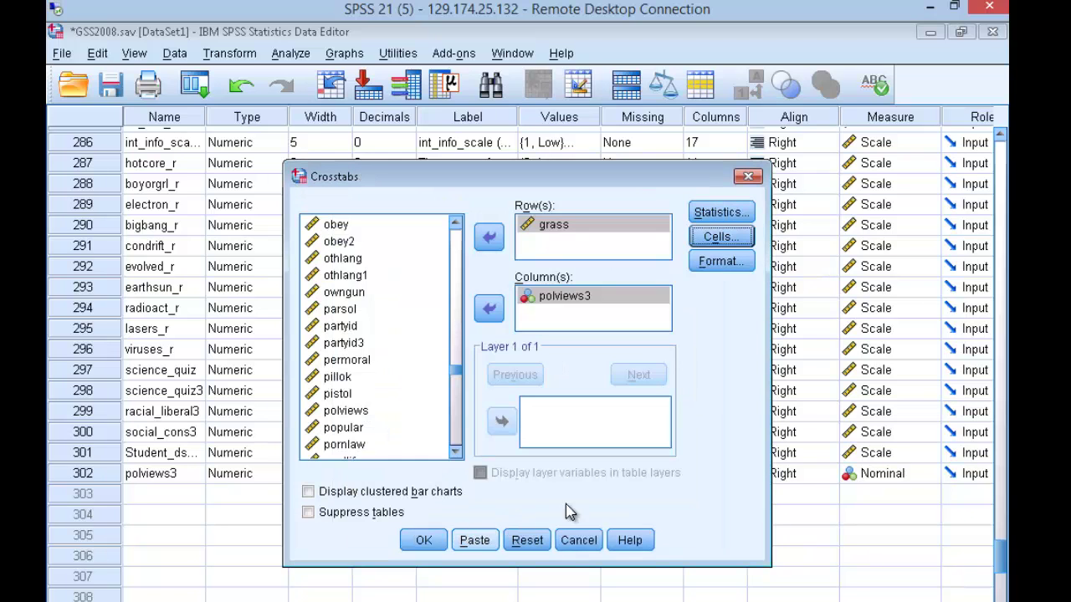
{"action": "left_click", "coordinate": [425, 542]}
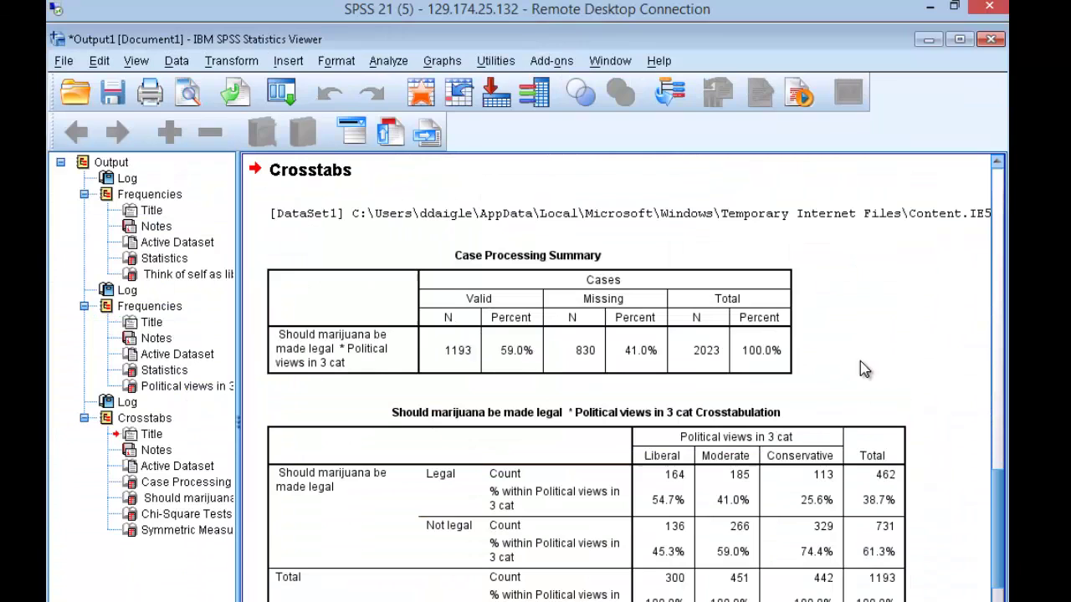
- Scroll the Viewer down to the Chi-Square Tests table (Pearson 65.387, 2 df, .000)
{"action": "scroll", "coordinate": [912, 368], "scroll_direction": "down", "scroll_amount": 2}
{"action": "scroll", "coordinate": [912, 368], "scroll_direction": "down", "scroll_amount": 2}
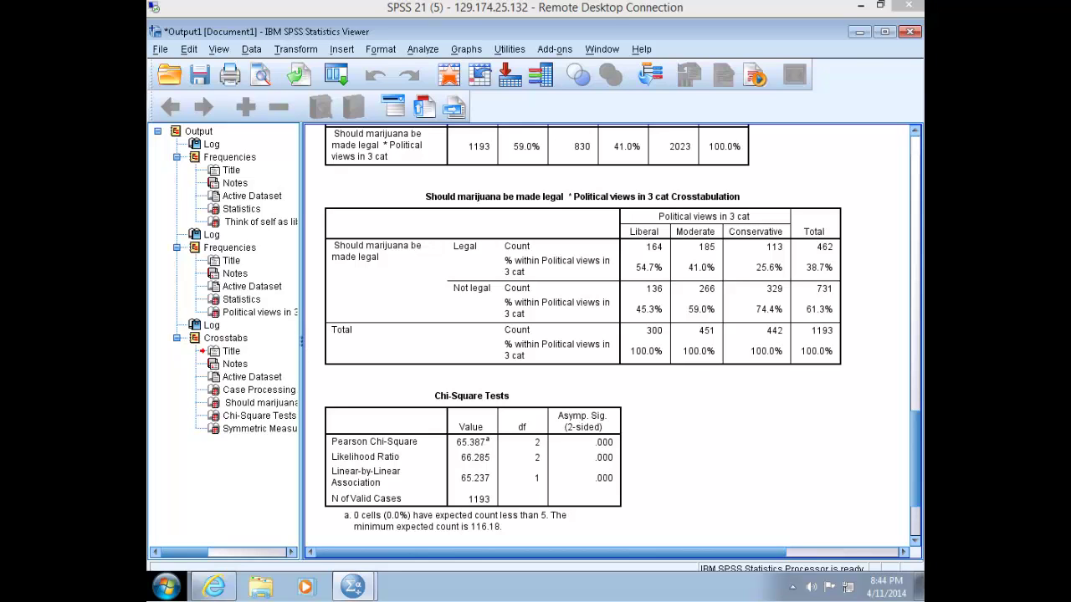
- Return to the GSS2008 data and reopen Crosstabs, still holding grass by polviews3
{"action": "left_click", "coordinate": [860, 31]}
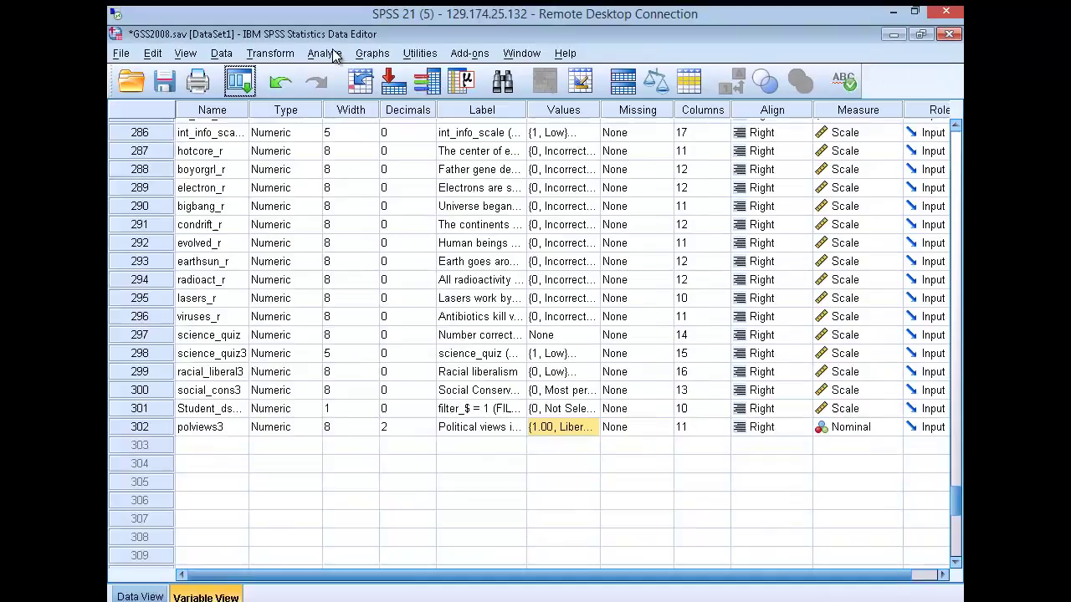
{"action": "left_click", "coordinate": [333, 54]}
{"action": "mouse_move", "coordinate": [338, 103]}
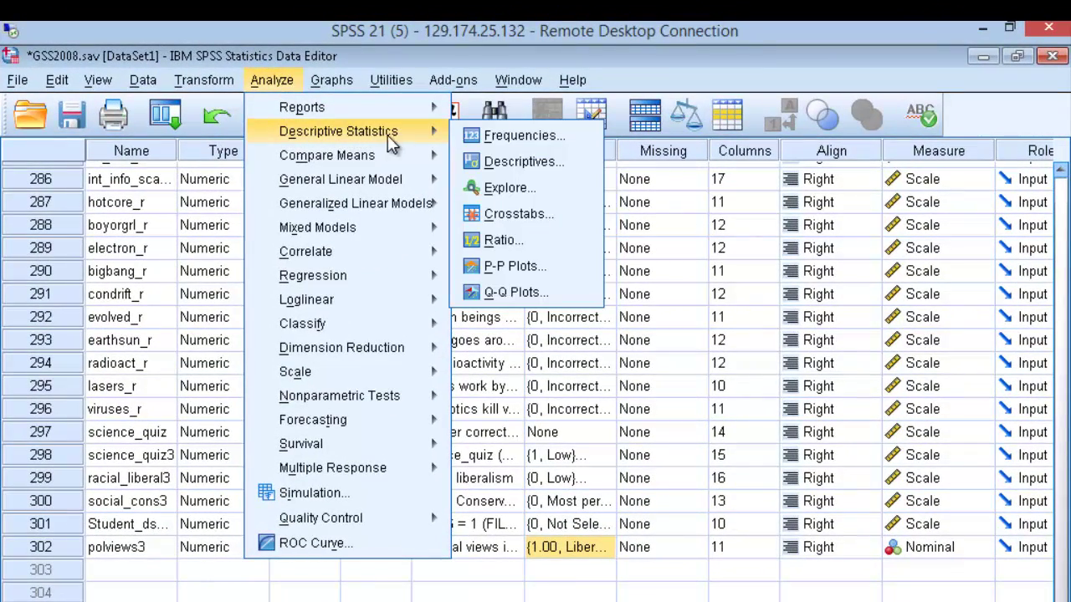
{"action": "left_click", "coordinate": [506, 214]}
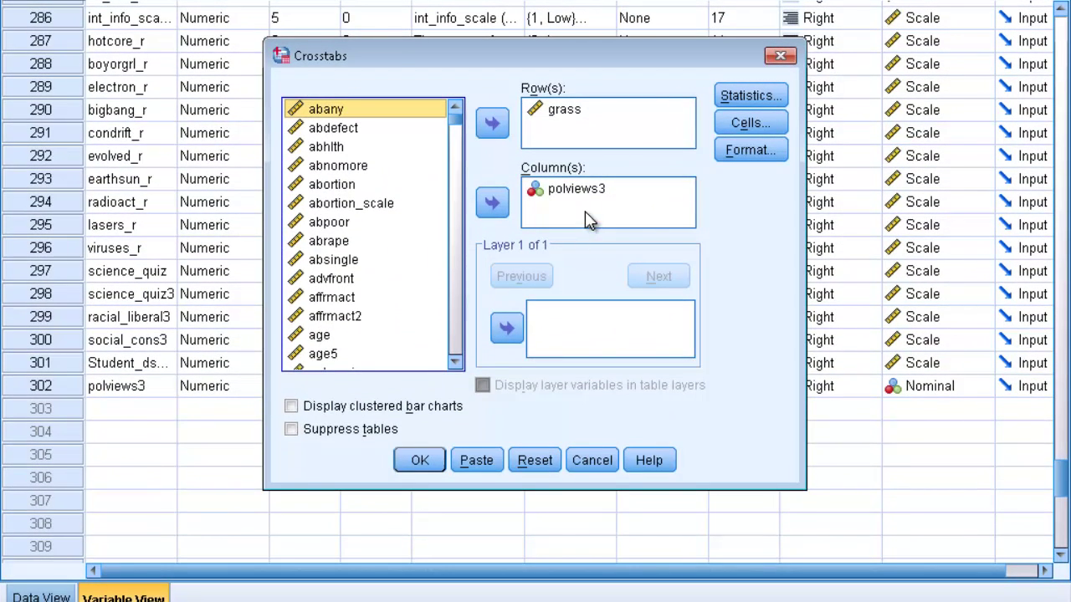
- Find the kids variable in the list and move it into the Layer box
{"action": "left_click", "coordinate": [347, 263]}
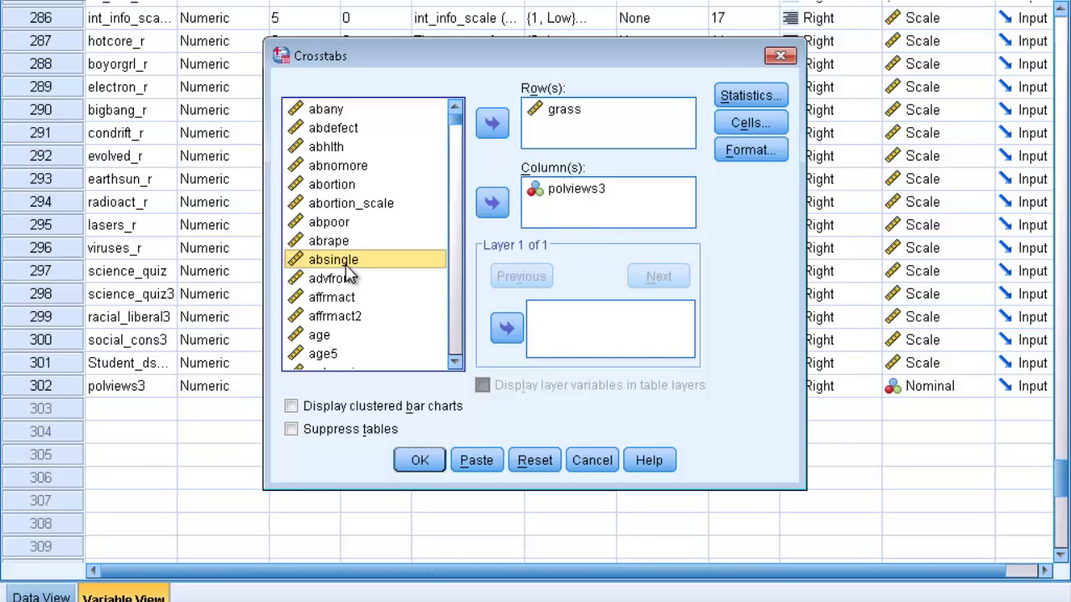
{"action": "left_click", "coordinate": [376, 317]}
{"action": "scroll", "coordinate": [454, 366], "scroll_direction": "down", "scroll_amount": 1}
{"action": "scroll", "coordinate": [389, 327], "scroll_direction": "down", "scroll_amount": 12}
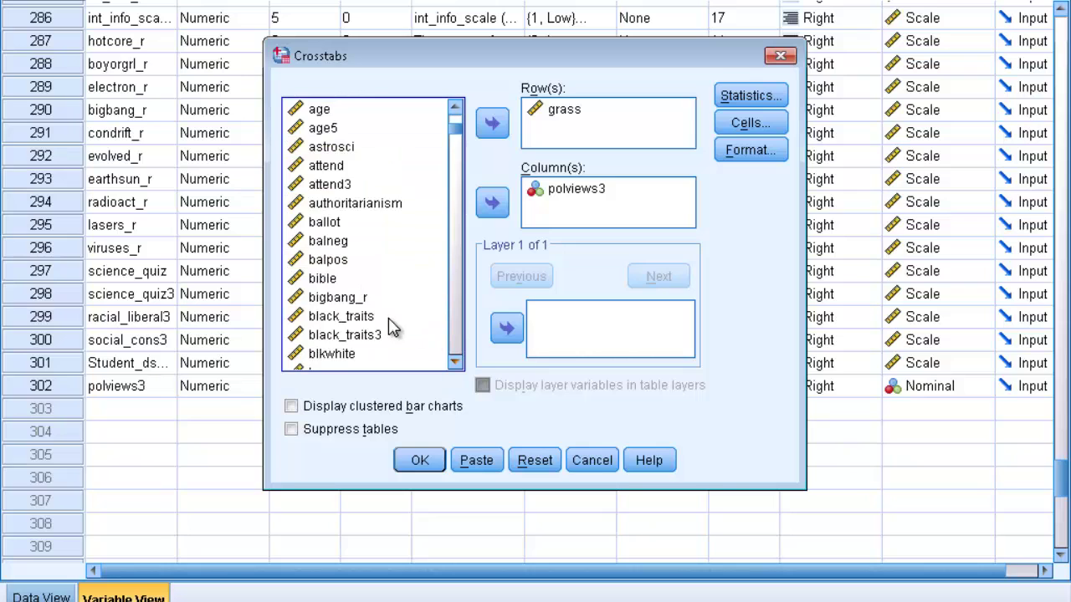
{"action": "scroll", "coordinate": [389, 328], "scroll_direction": "down", "scroll_amount": 12}
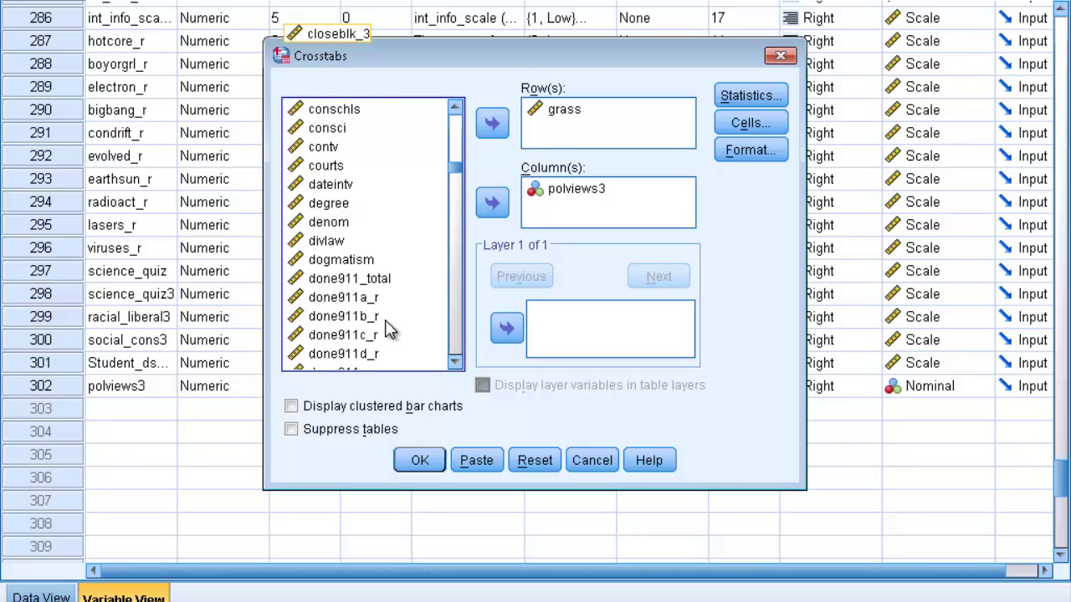
{"action": "scroll", "coordinate": [389, 328], "scroll_direction": "down", "scroll_amount": 11}
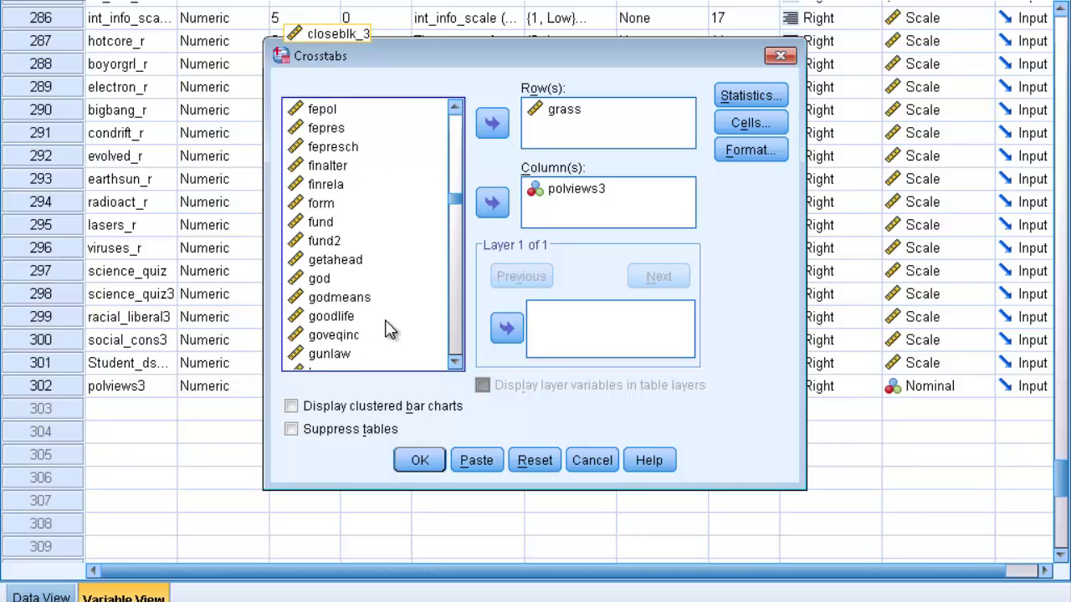
{"action": "scroll", "coordinate": [387, 330], "scroll_direction": "down", "scroll_amount": 12}
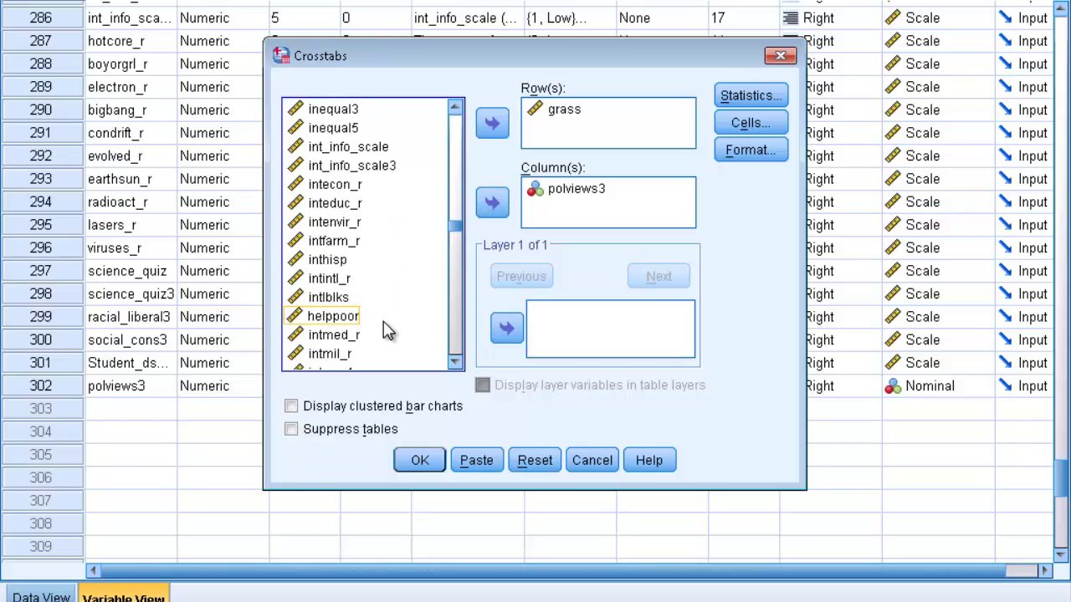
{"action": "scroll", "coordinate": [387, 330], "scroll_direction": "down", "scroll_amount": 12}
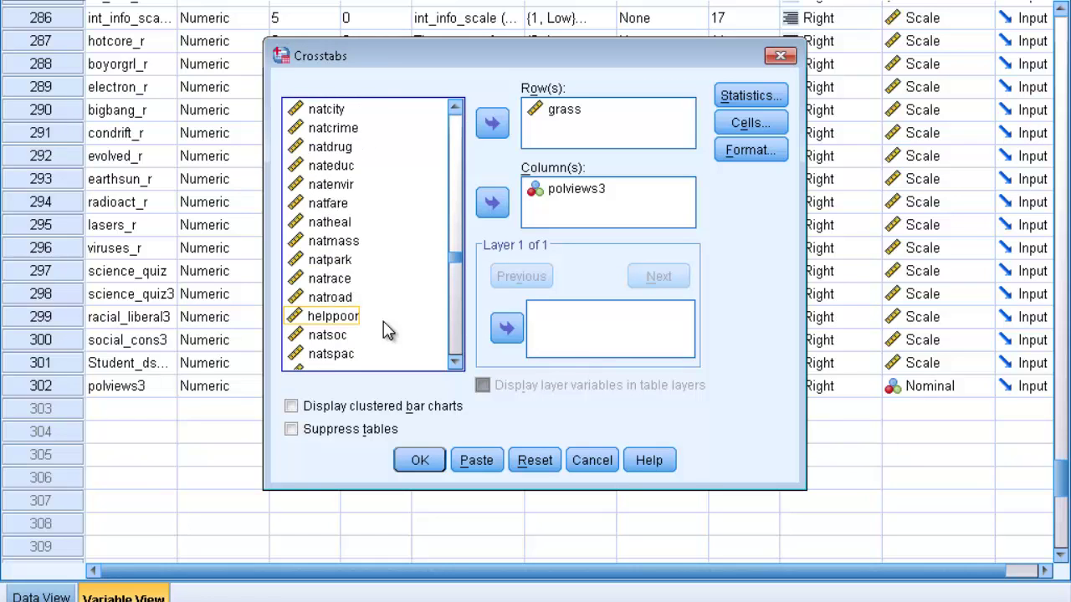
{"action": "key", "text": "k"}
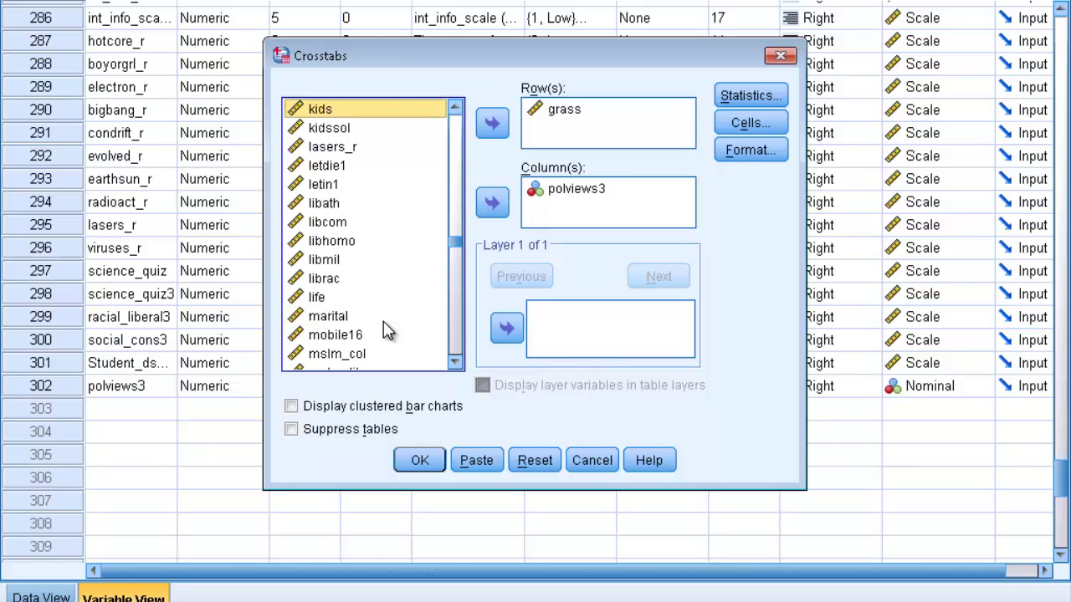
{"action": "left_click", "coordinate": [508, 330]}
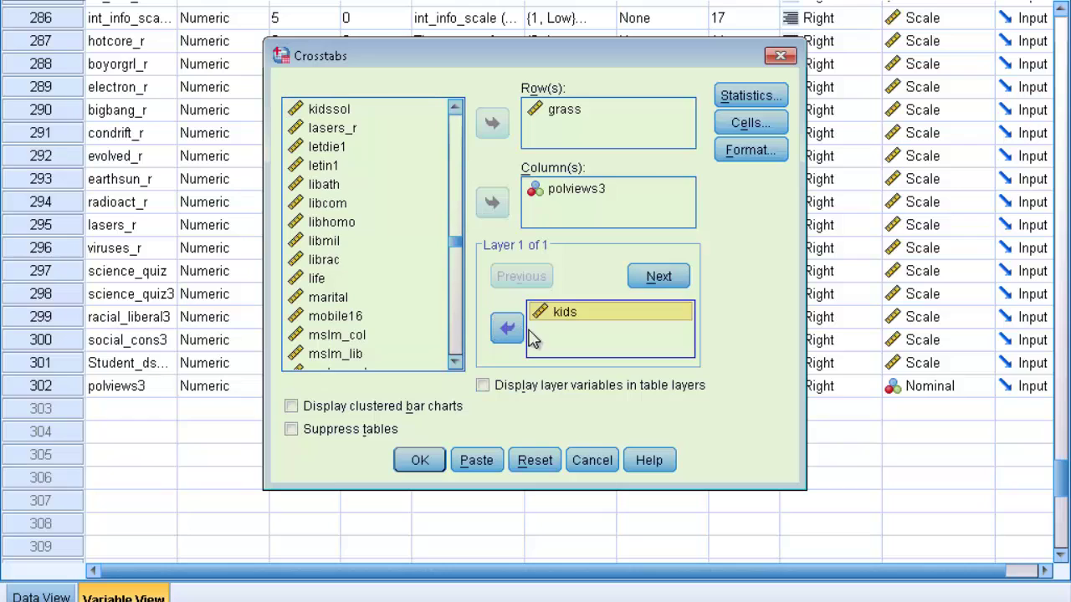
- Show observed counts and column percentages in cells, then run the layered crosstab
{"action": "left_click", "coordinate": [751, 123]}
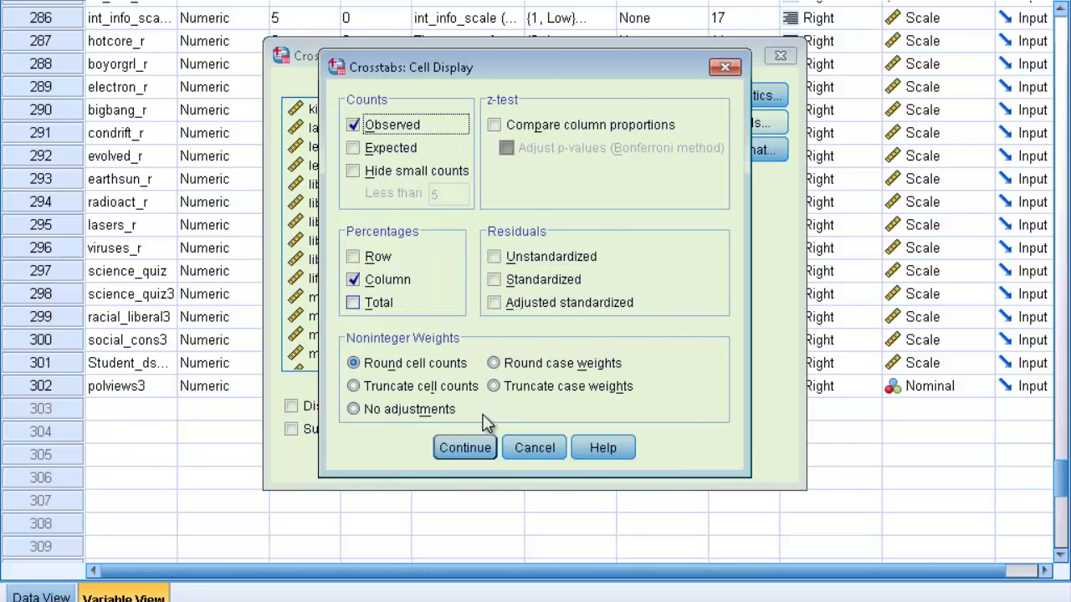
{"action": "left_click", "coordinate": [479, 452]}
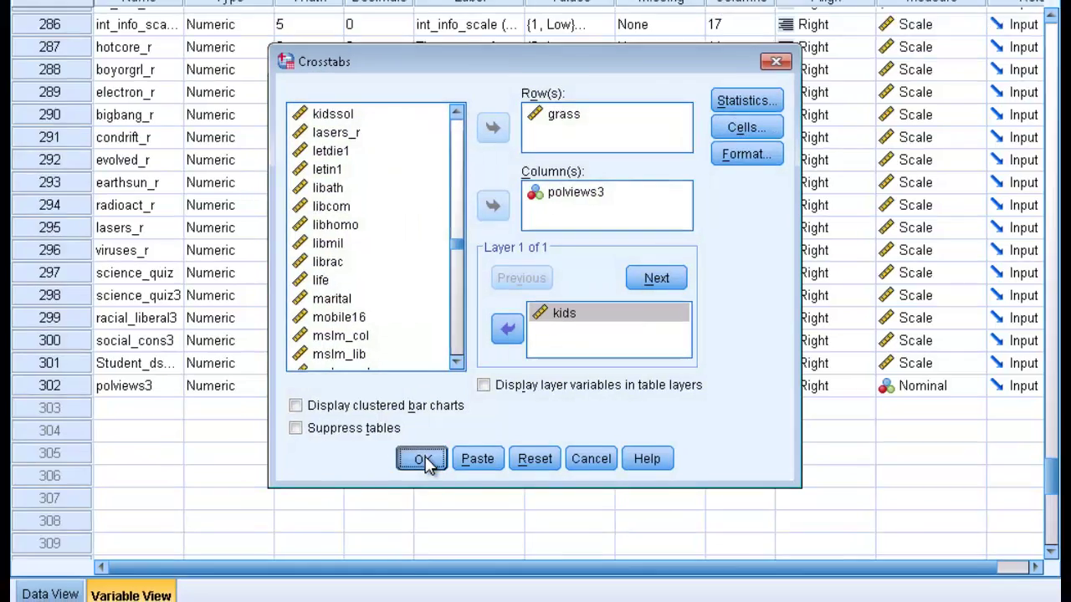
{"action": "left_click", "coordinate": [420, 461]}
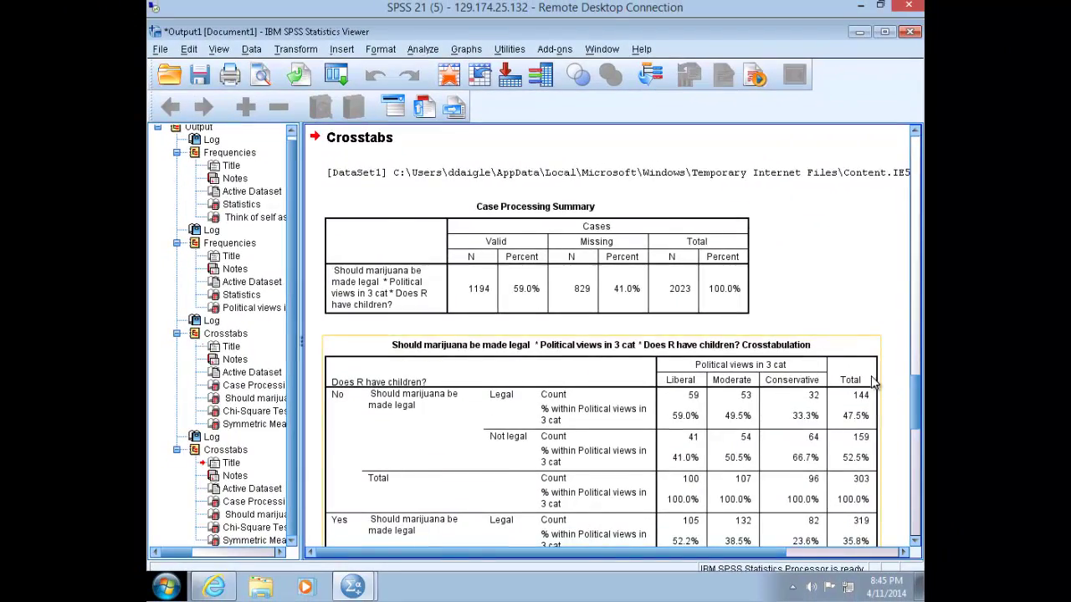
{"action": "scroll", "coordinate": [886, 383], "scroll_direction": "down", "scroll_amount": 1}
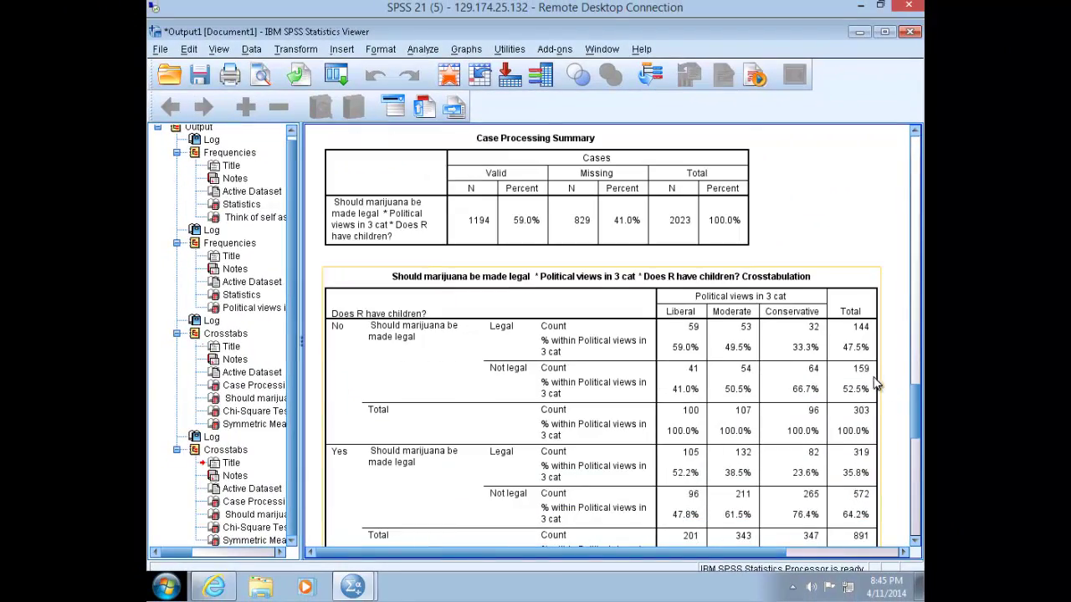
{"action": "scroll", "coordinate": [892, 388], "scroll_direction": "down", "scroll_amount": 3}
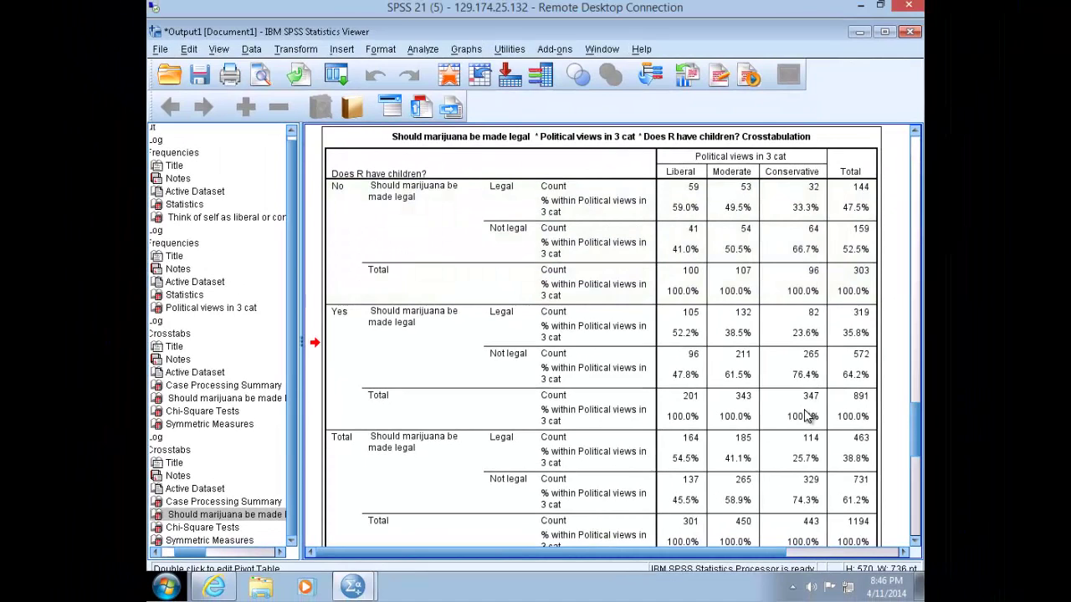
{"action": "scroll", "coordinate": [808, 416], "scroll_direction": "down", "scroll_amount": 2}
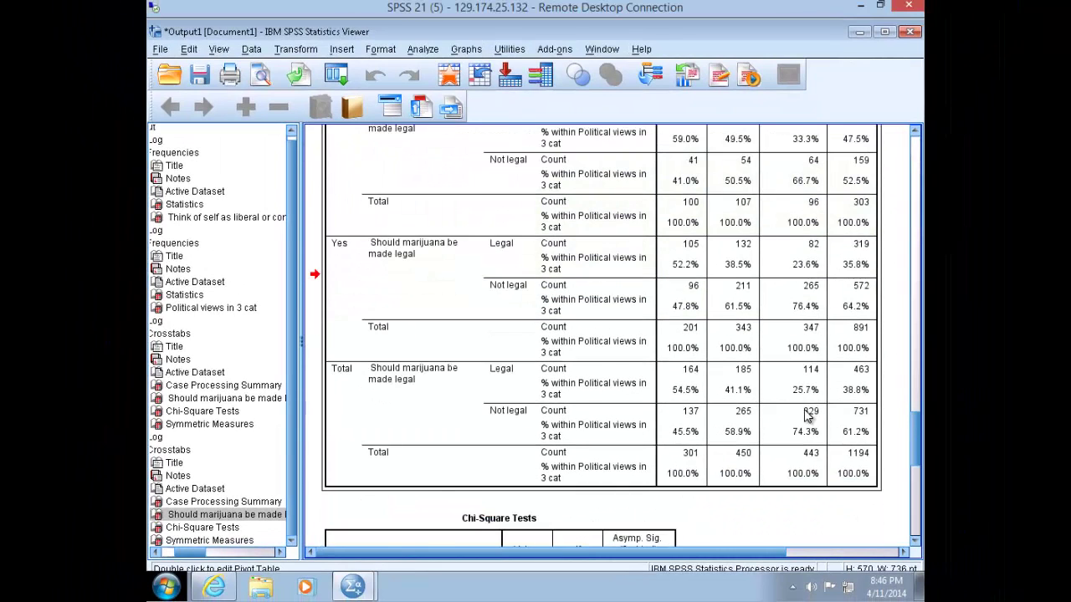
{"action": "scroll", "coordinate": [807, 416], "scroll_direction": "down", "scroll_amount": 6}
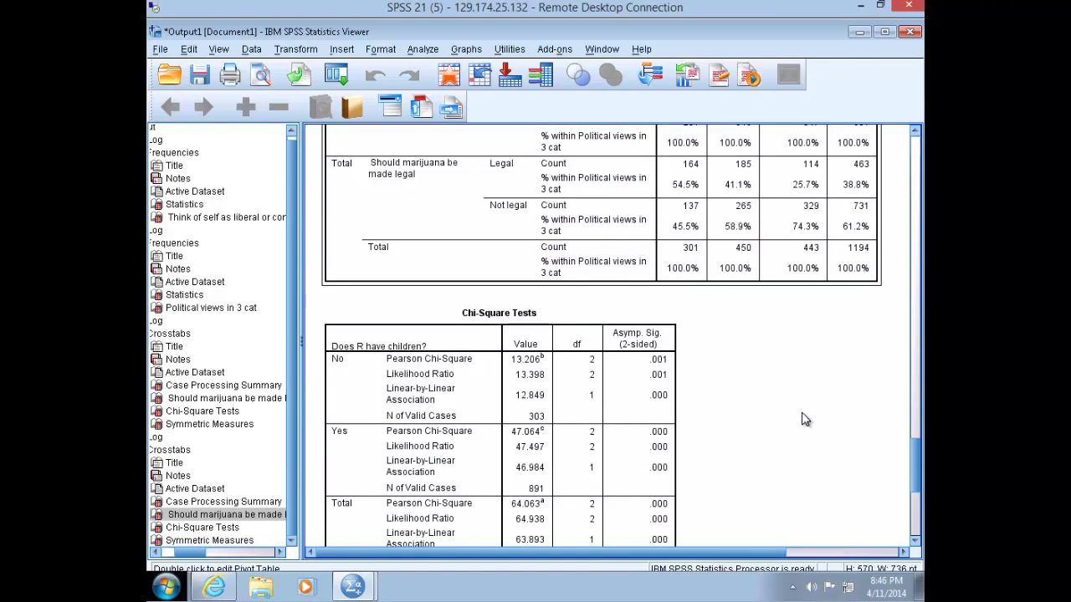
{"action": "scroll", "coordinate": [801, 419], "scroll_direction": "down", "scroll_amount": 2}
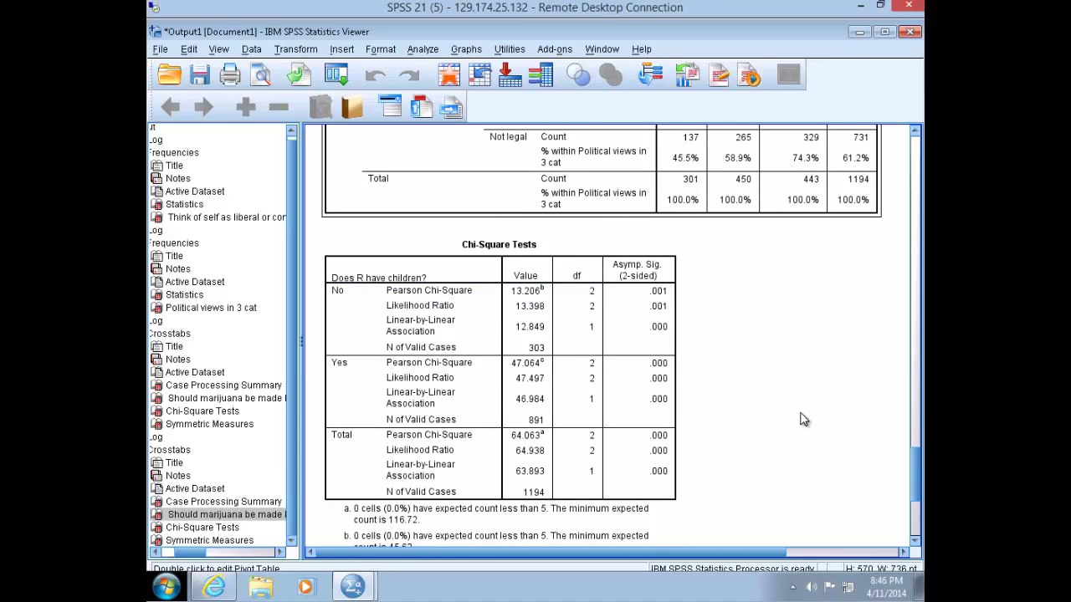
{"action": "scroll", "coordinate": [790, 430], "scroll_direction": "up", "scroll_amount": 4}
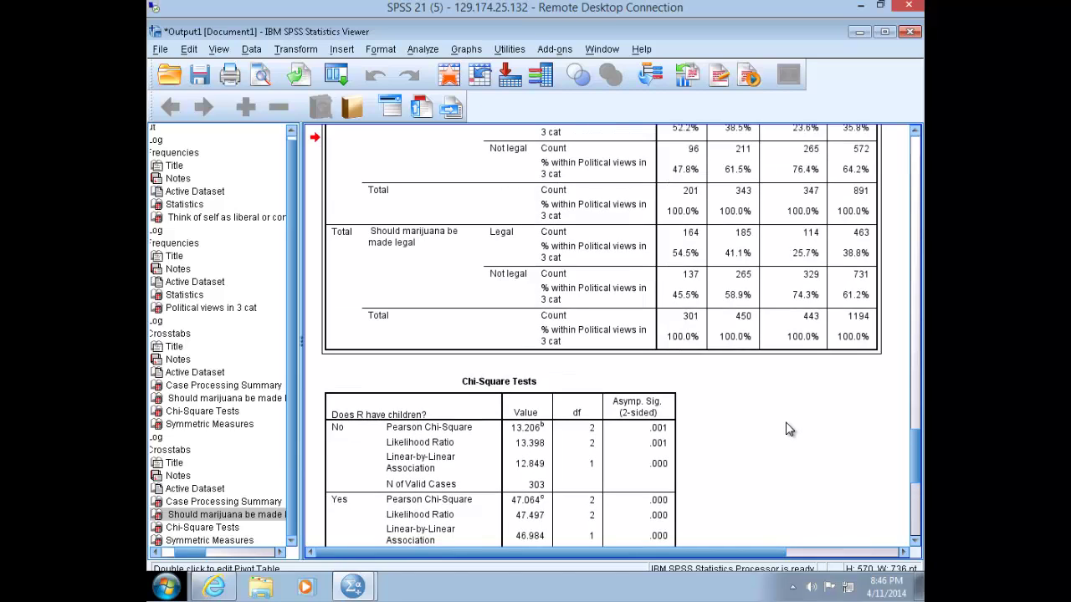
{"action": "scroll", "coordinate": [790, 429], "scroll_direction": "up", "scroll_amount": 5}
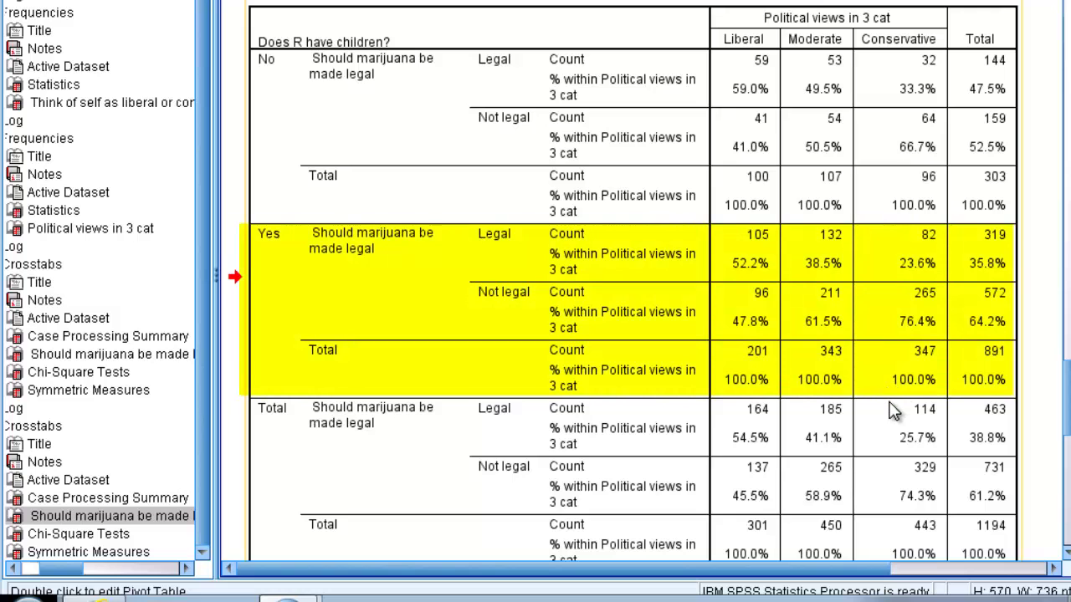
{"action": "scroll", "coordinate": [893, 409], "scroll_direction": "down", "scroll_amount": 8}
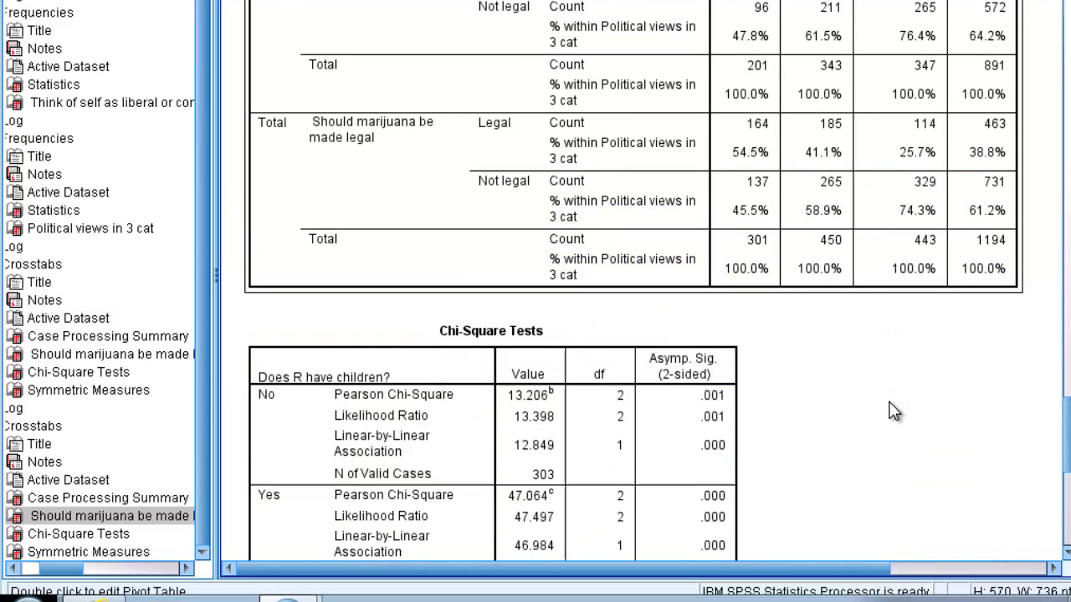
{"action": "scroll", "coordinate": [893, 410], "scroll_direction": "down", "scroll_amount": 3}
{"action": "scroll", "coordinate": [893, 410], "scroll_direction": "down", "scroll_amount": 8}
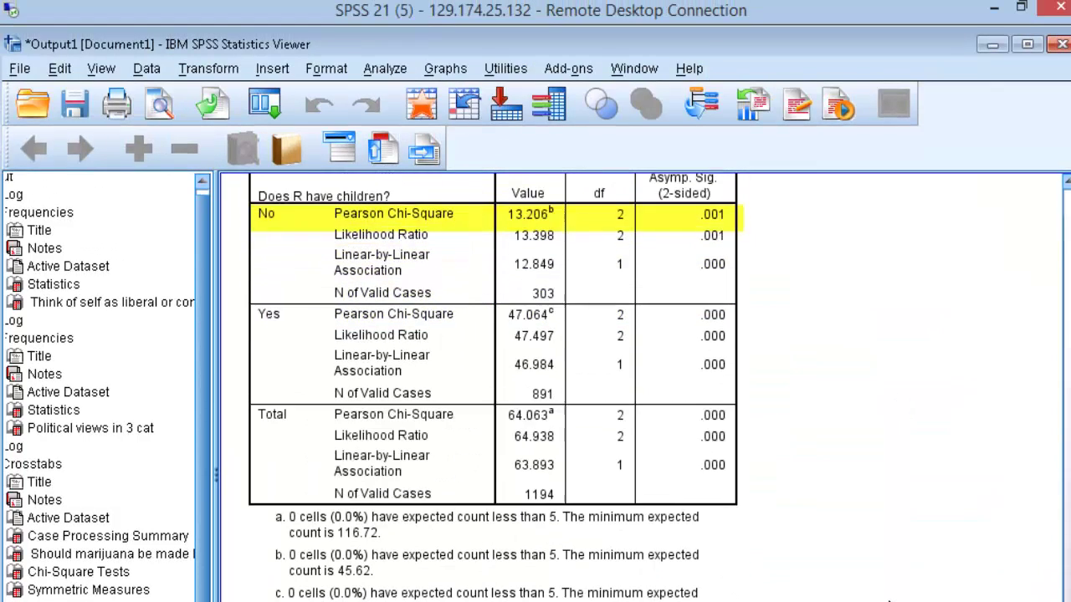
{"action": "scroll", "coordinate": [889, 601], "scroll_direction": "up", "scroll_amount": 3}
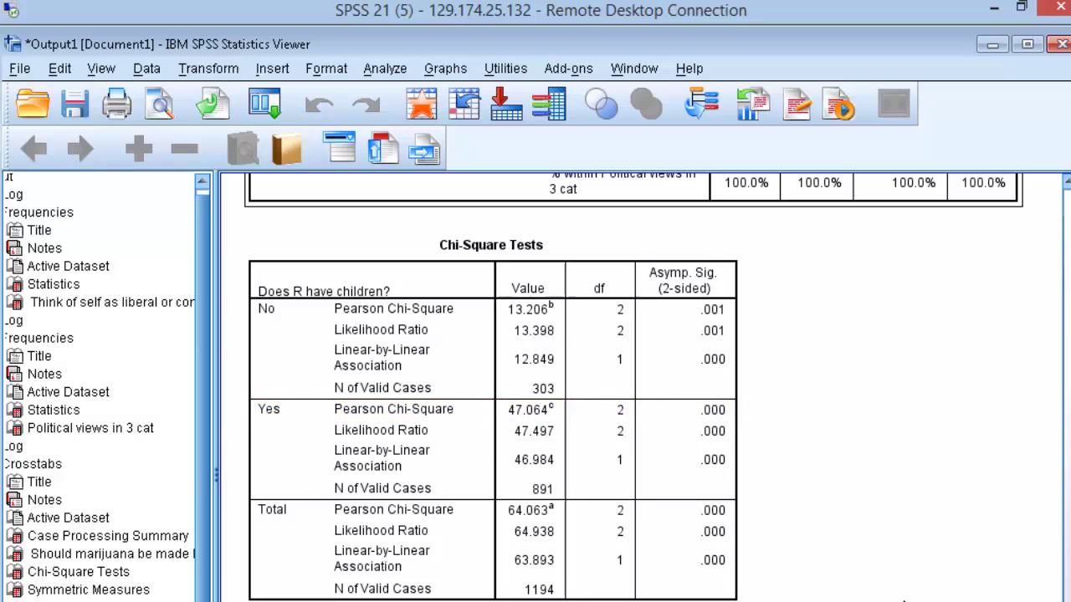
{"action": "scroll", "coordinate": [893, 600], "scroll_direction": "down", "scroll_amount": 3}
{"action": "scroll", "coordinate": [894, 600], "scroll_direction": "down", "scroll_amount": 5}
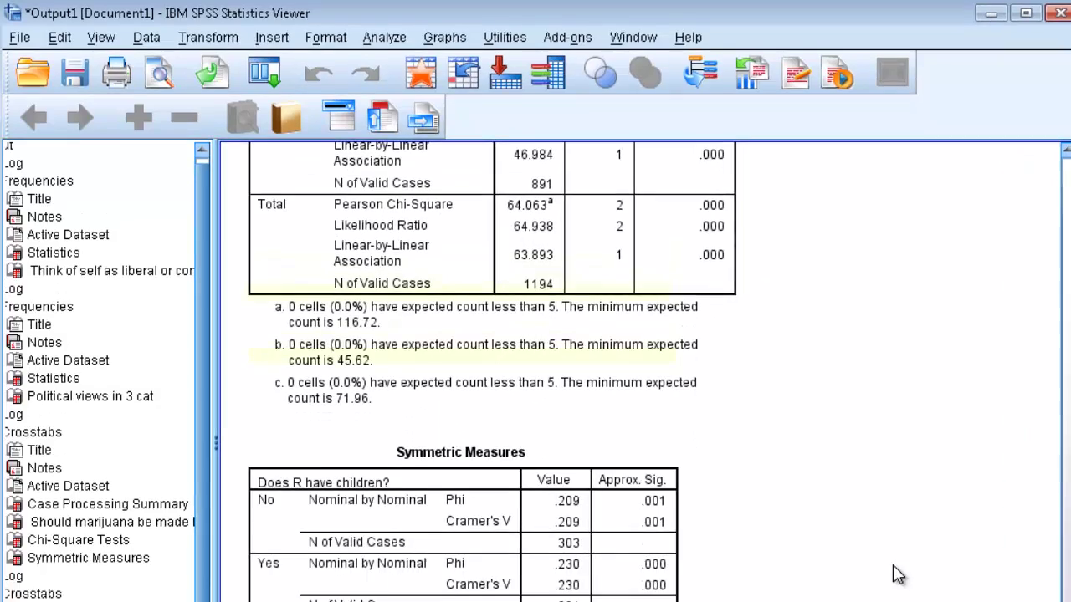